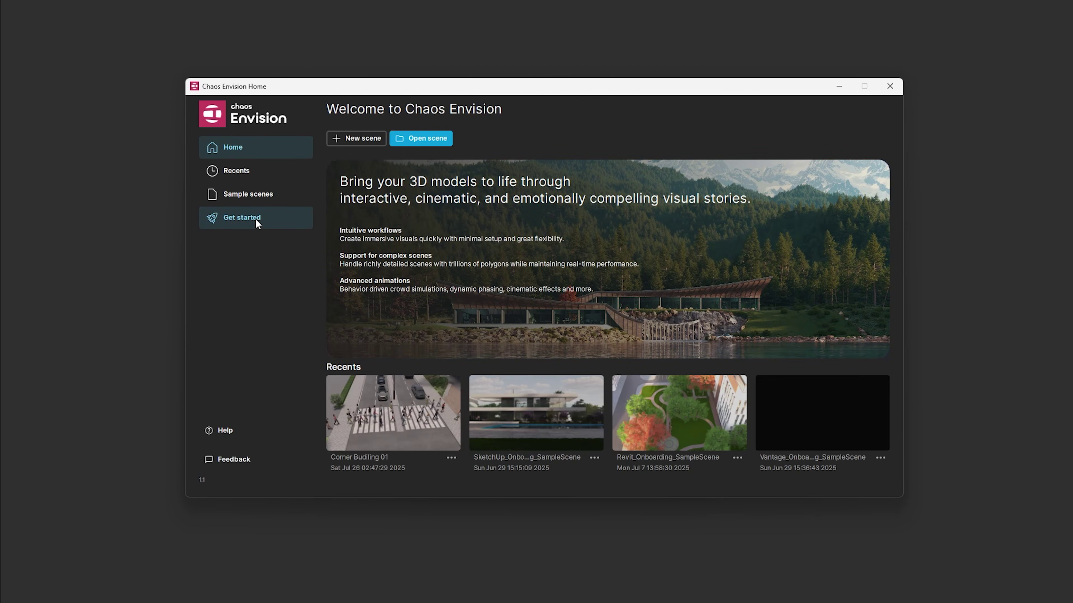
Open Get started on the home screen and show the Sample scenes list
left_click(255, 221)
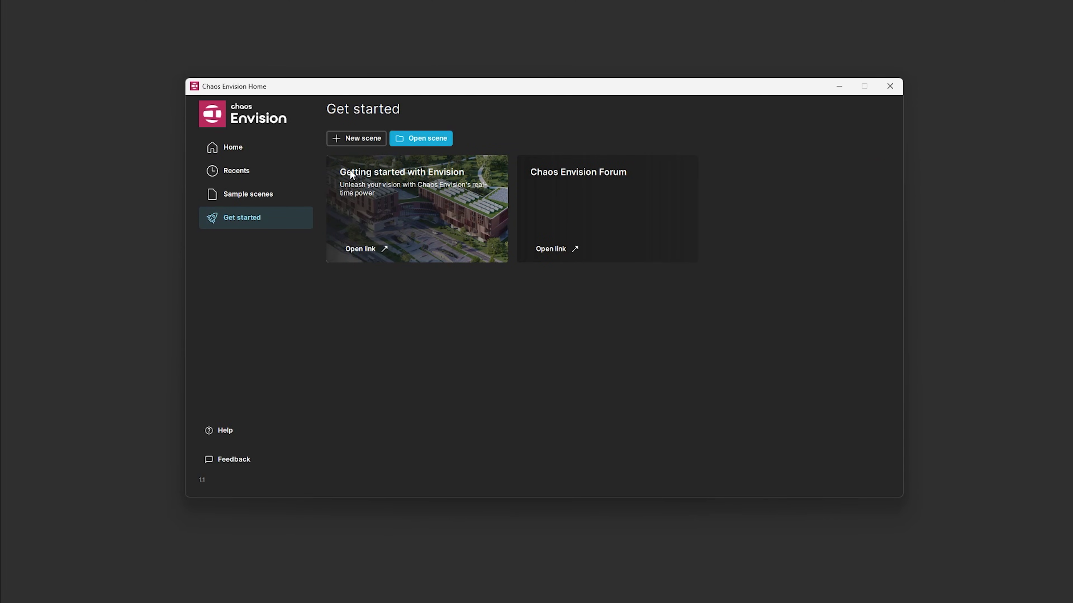
left_click(245, 197)
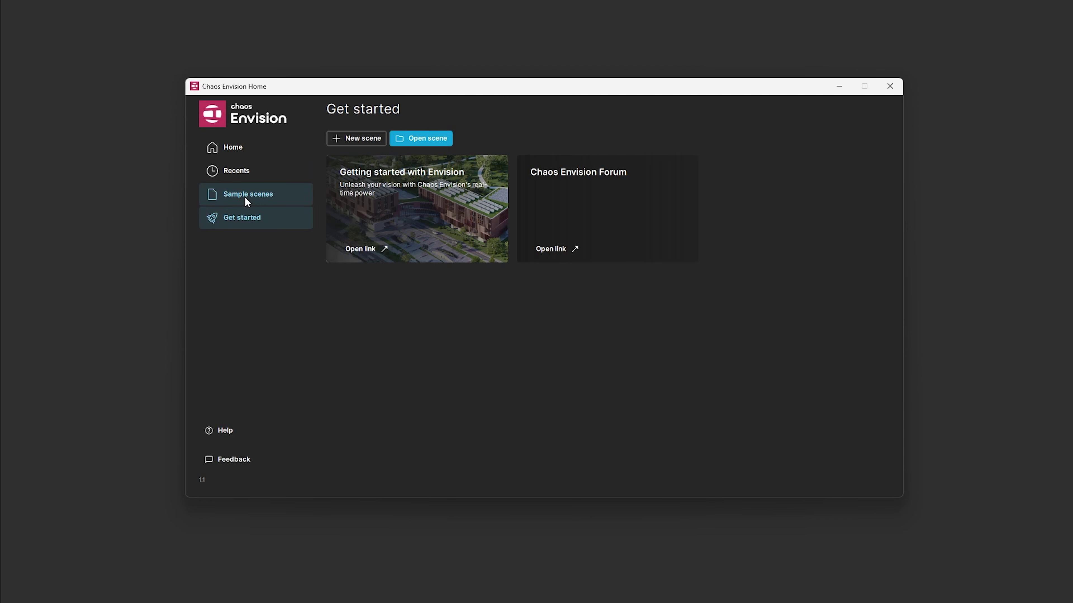
left_click(244, 196)
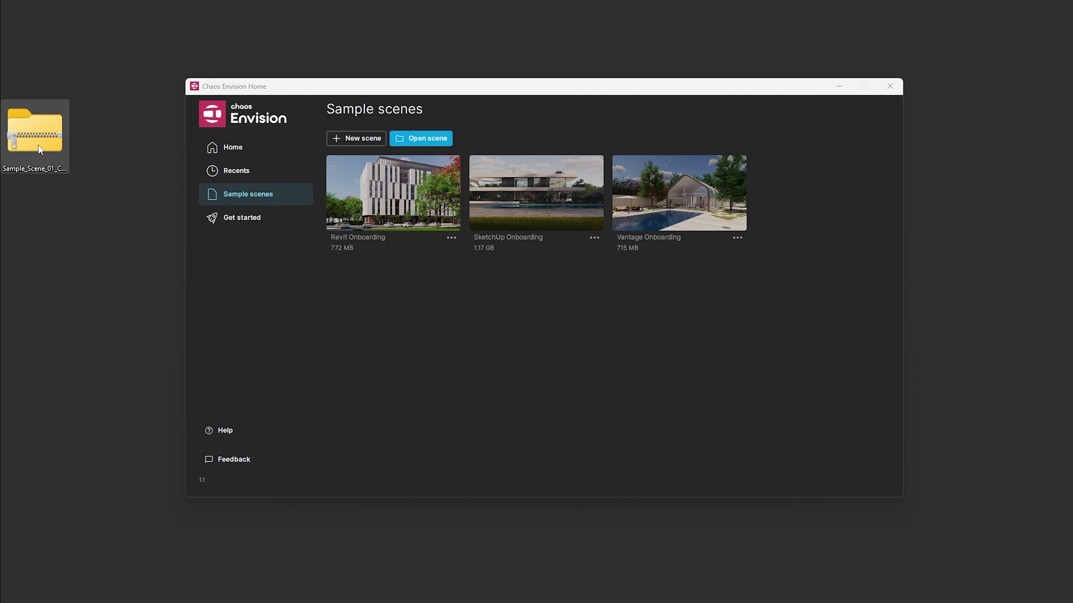
Open the options for the downloaded Sample Scene 01 Corner Building zip
right_click(39, 147)
Extract the Corner Building sample zip and open its scenes folder
left_click(78, 231)
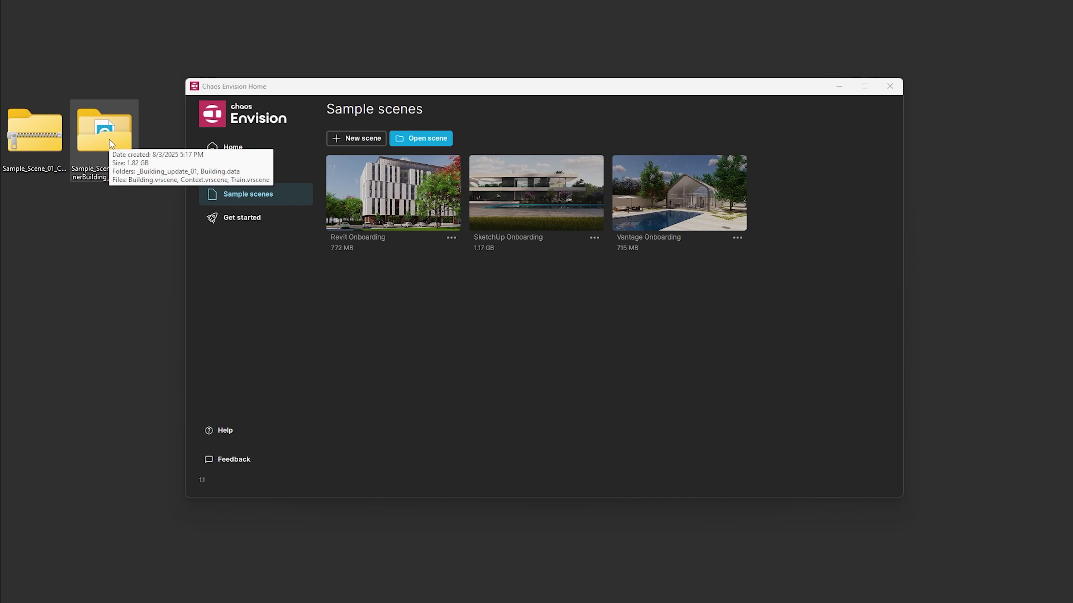
double_click(109, 139)
mouse_move(404, 377)
left_mouse_down()
mouse_move(323, 292)
mouse_move(404, 372)
left_mouse_up()
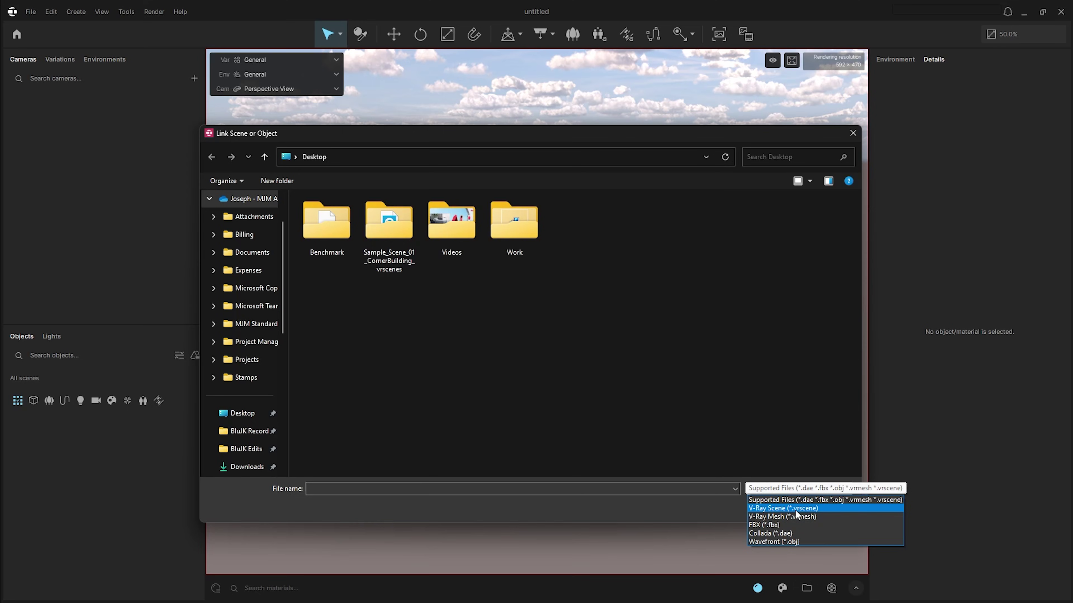
double_click(391, 230)
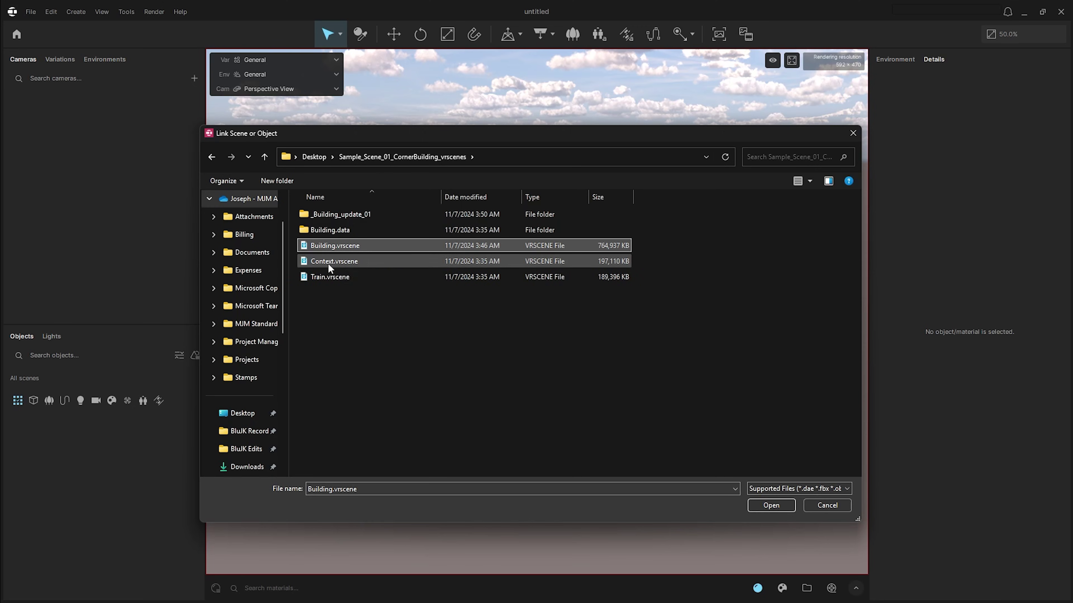
Link Building.vrscene, Context.vrscene and Train.vrscene into the scene
left_click(770, 506)
left_click(31, 11)
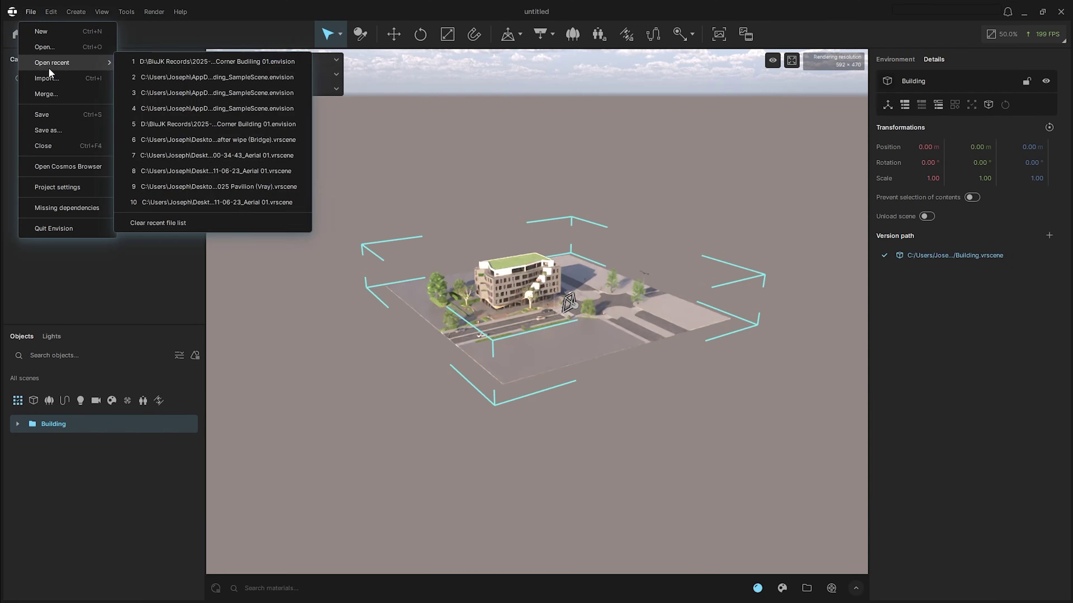
left_click(48, 76)
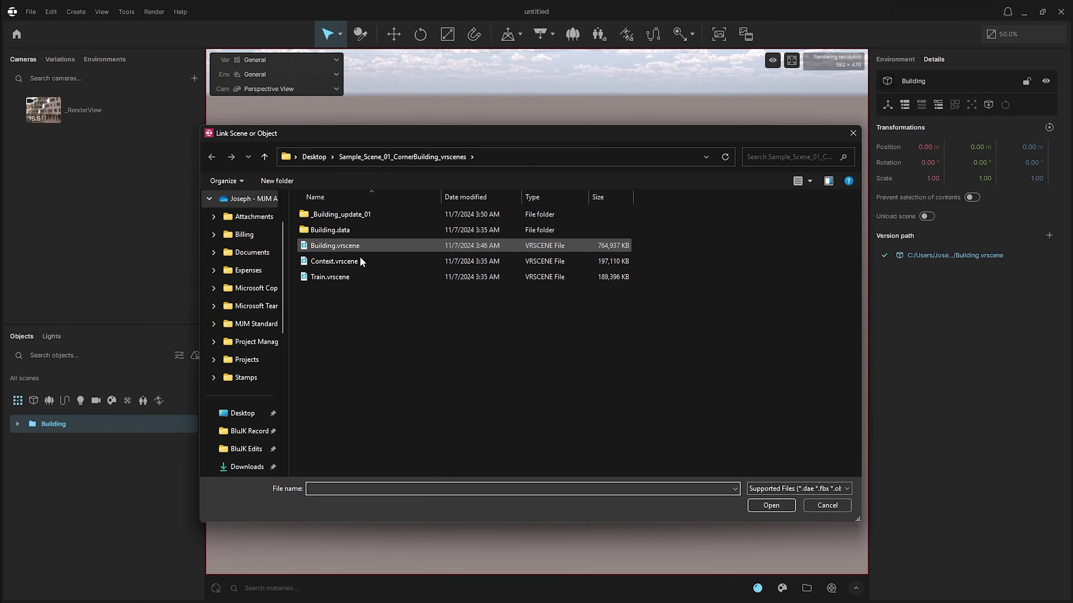
double_click(360, 260)
left_click(343, 277)
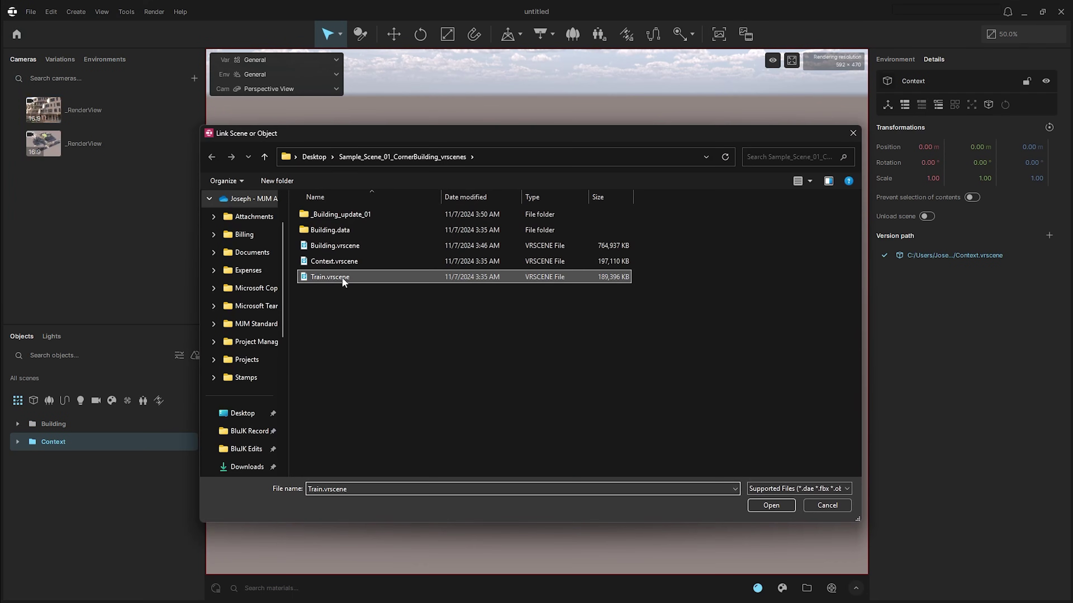
left_click(777, 505)
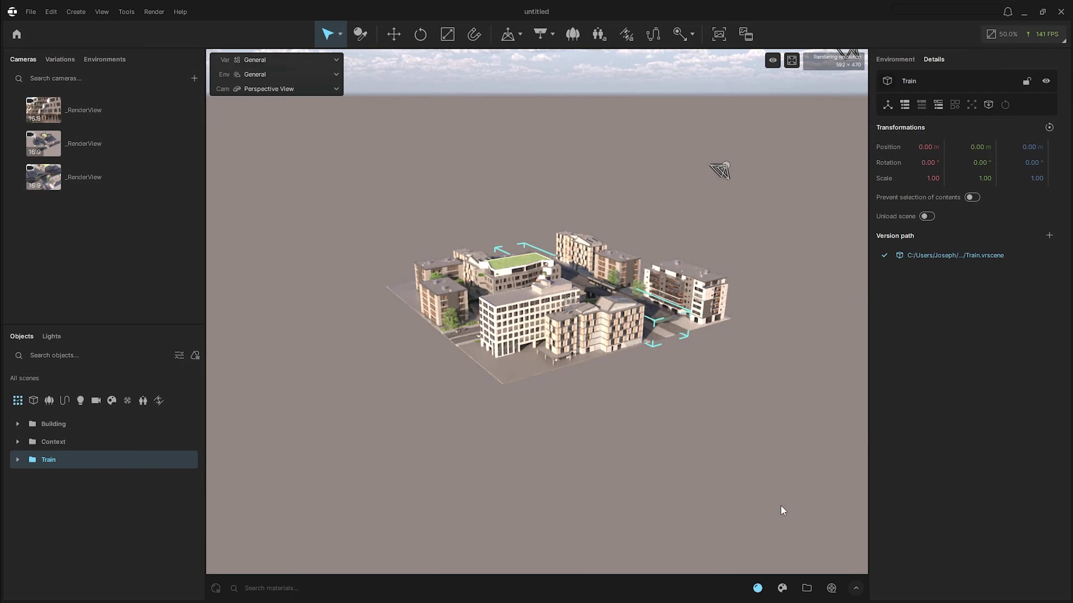
scroll(567, 272, "up", 10)
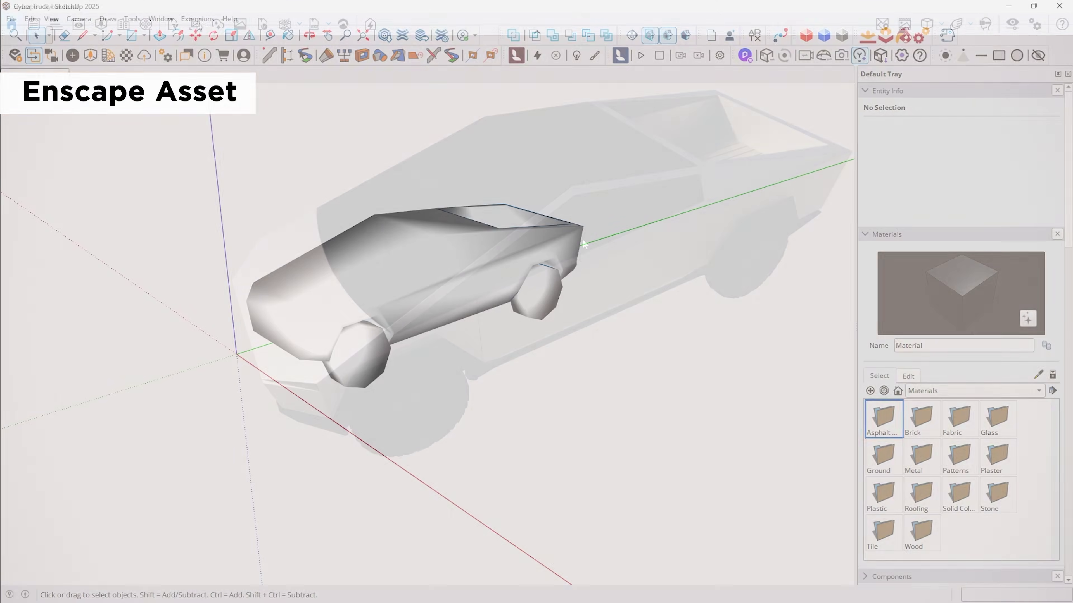
Export the Cyber Truck as a V-Ray scene named Car 01 via Chaos Bridge
left_click(197, 19)
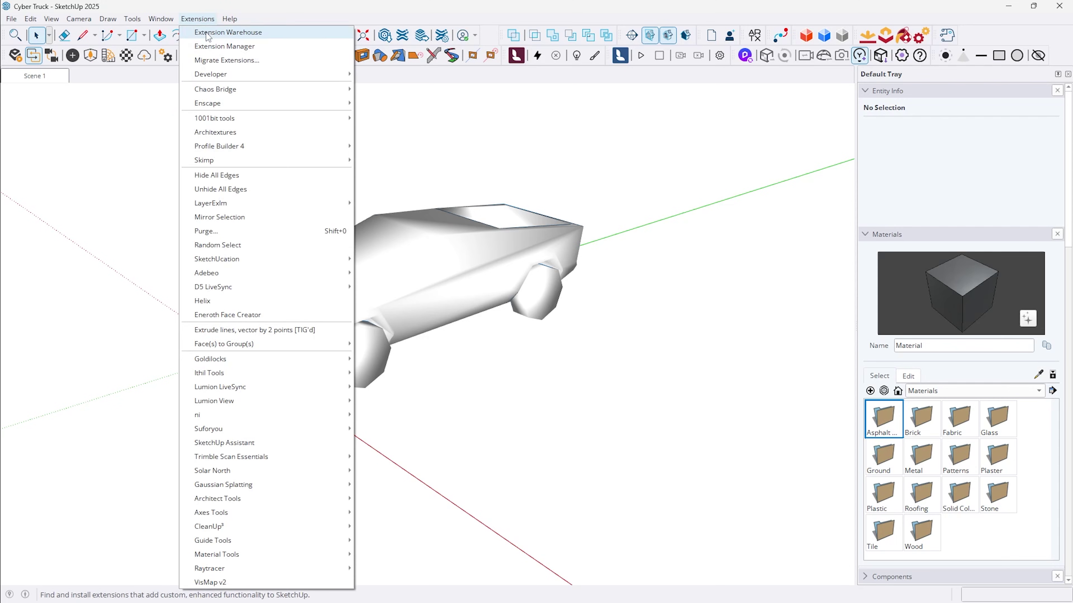
mouse_move(219, 95)
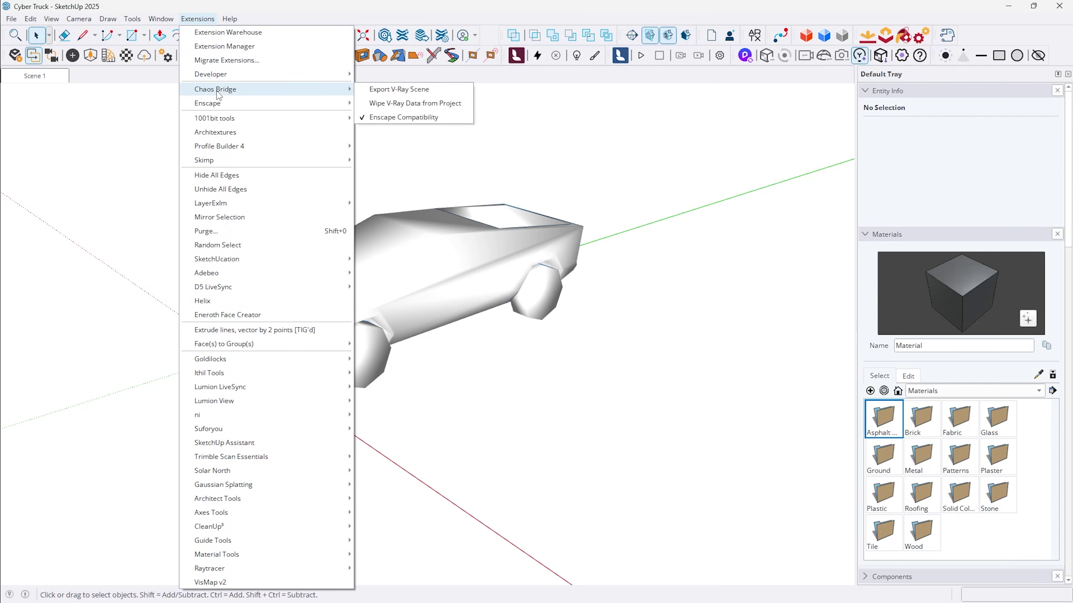
left_click(377, 90)
type("Car 01")
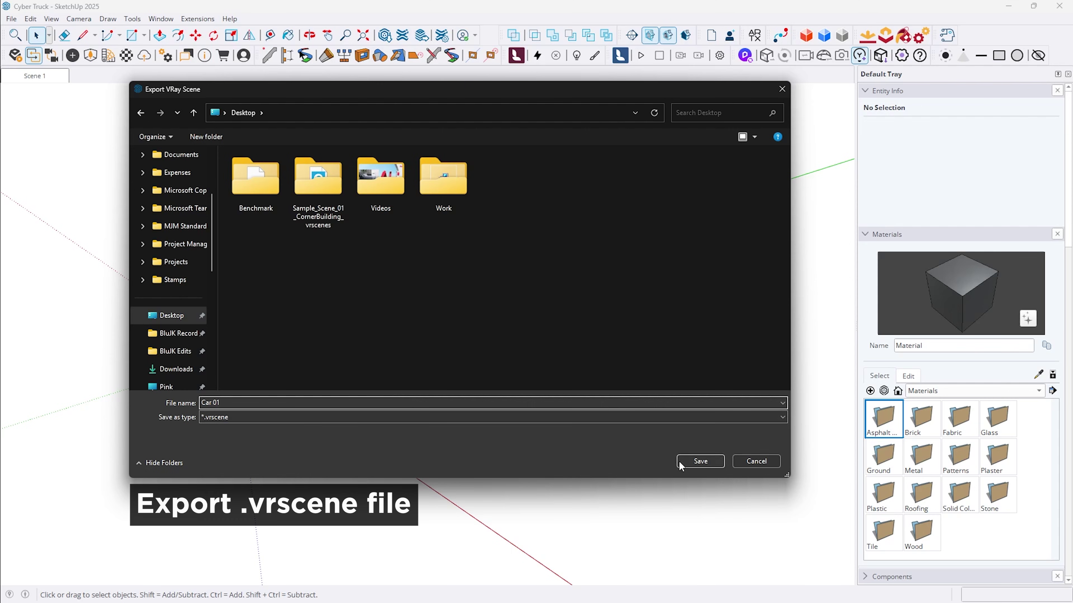
left_click(680, 463)
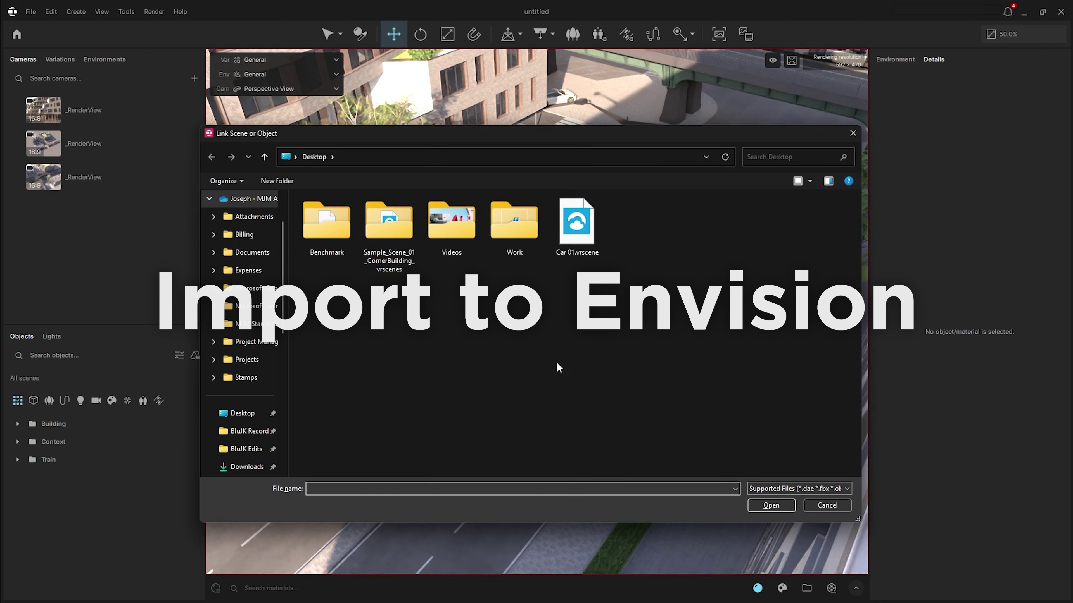
Link Car 01.vrscene into the city and rotate it 90° around Z
left_click(589, 239)
double_click(589, 239)
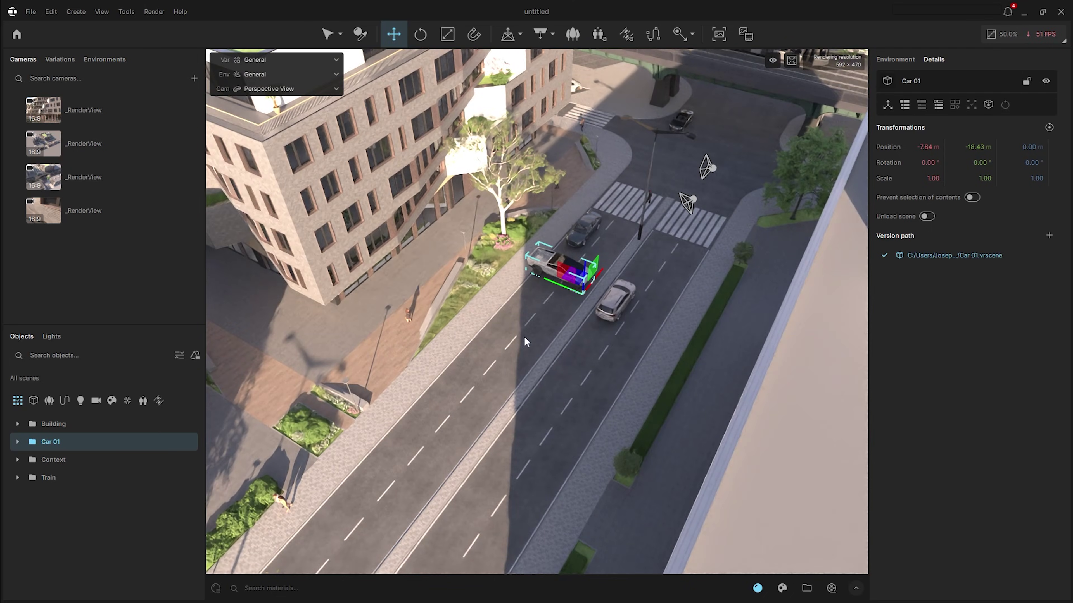
key("e")
left_click(1030, 163)
type("90")
key("Return")
Move the truck into the lane beside the sidewalk
left_click(394, 34)
left_click_drag(608, 281, 544, 264)
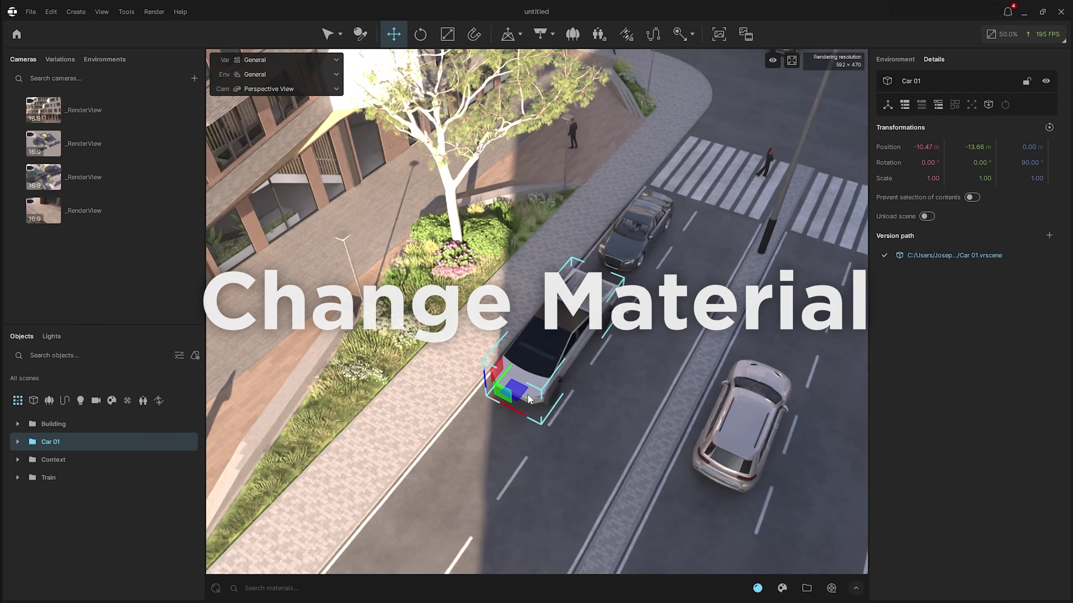
left_click(782, 589)
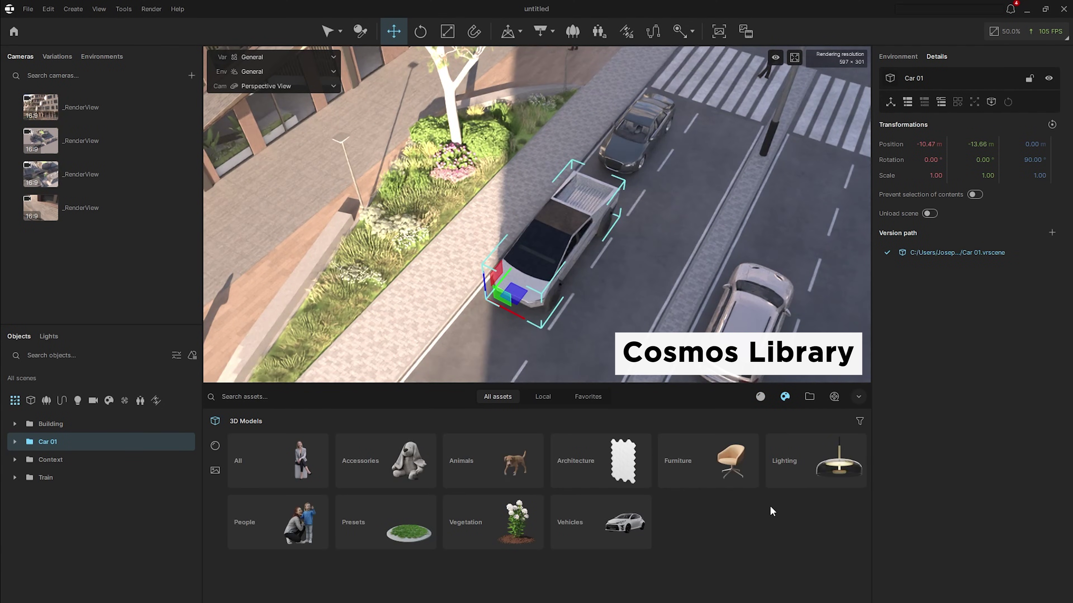
Apply the blue Carpaint Simple Signal Blue material from Car paint to the truck
left_click(215, 446)
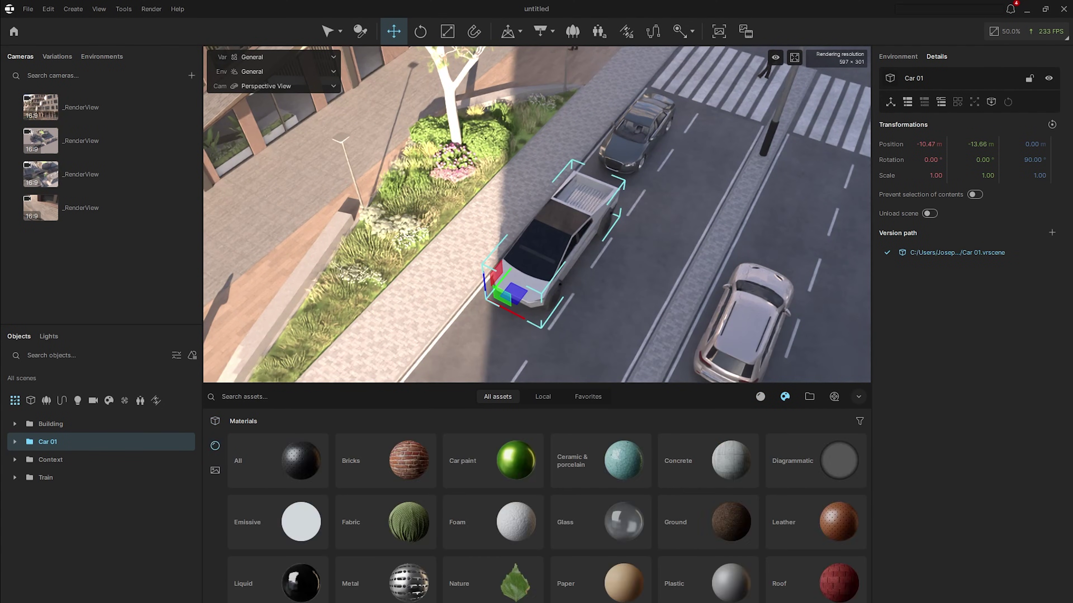
left_click(519, 470)
mouse_move(600, 533)
left_mouse_down()
mouse_move(615, 496)
mouse_move(532, 285)
left_mouse_up()
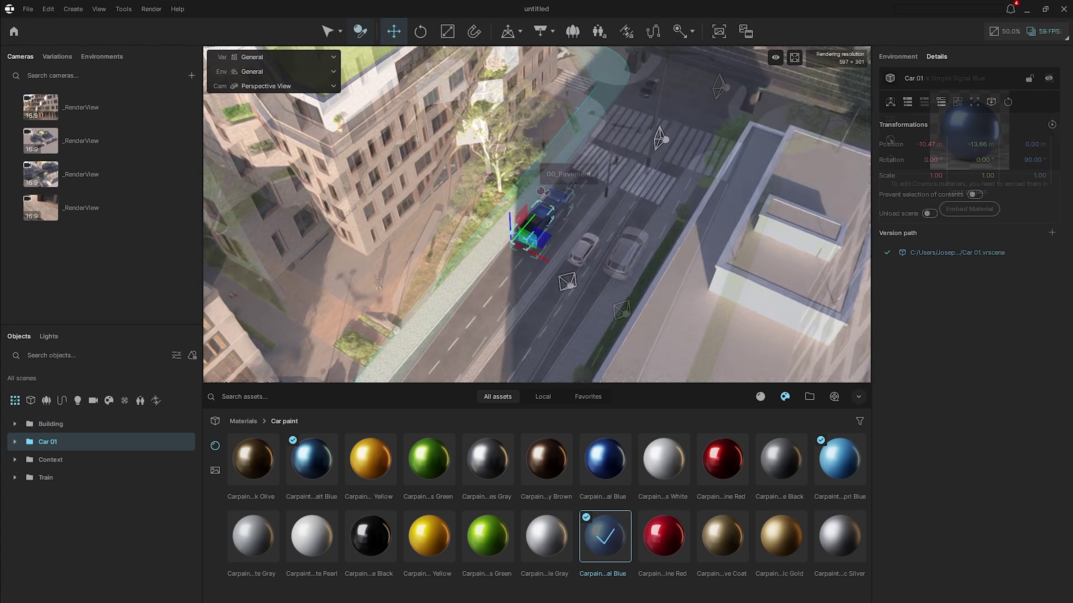
Select Car 048's car_Paint material for editing and dismiss the enhancements intro
left_click_drag(540, 191, 359, 43)
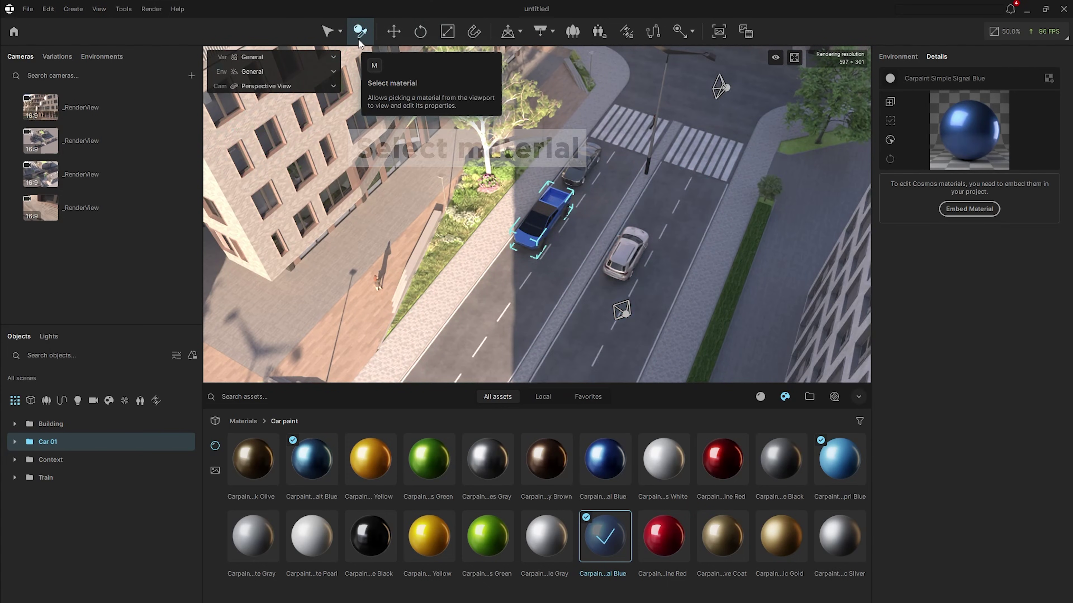
left_click(623, 245)
left_click(557, 332)
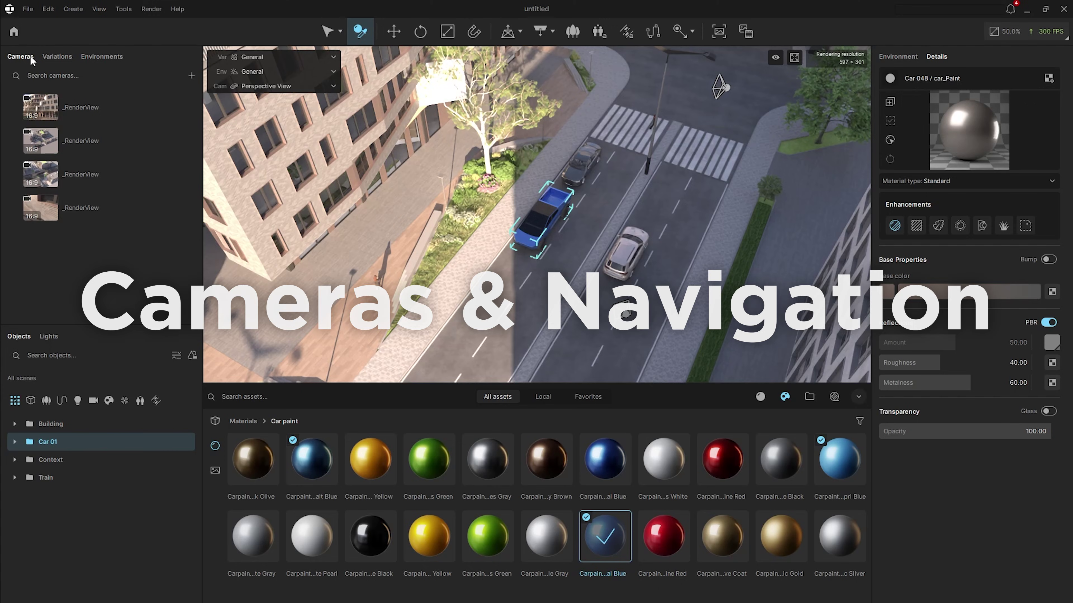
left_click(85, 109)
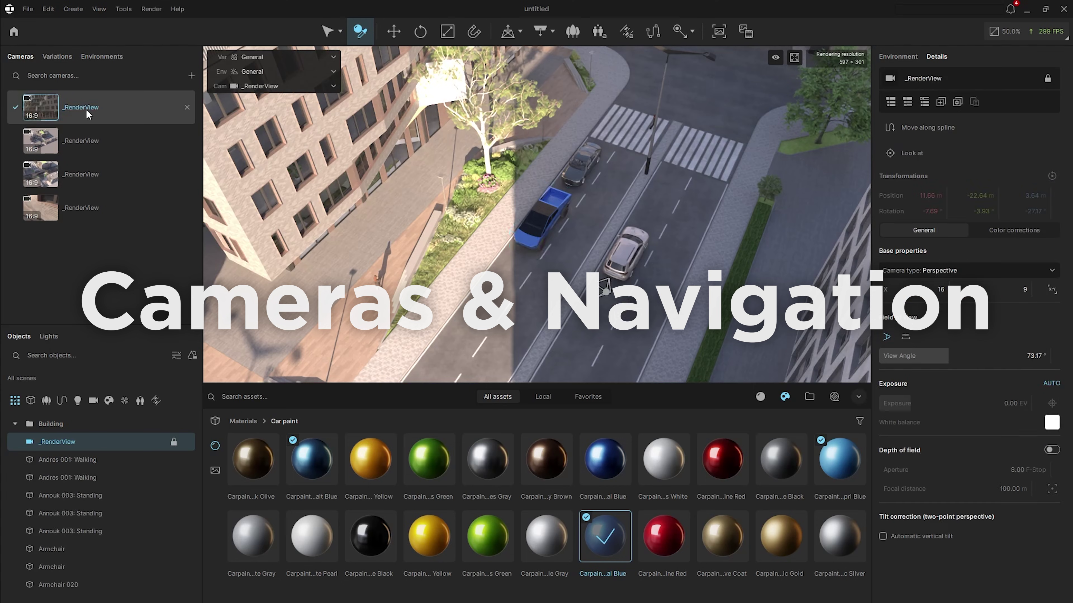
left_click(91, 142)
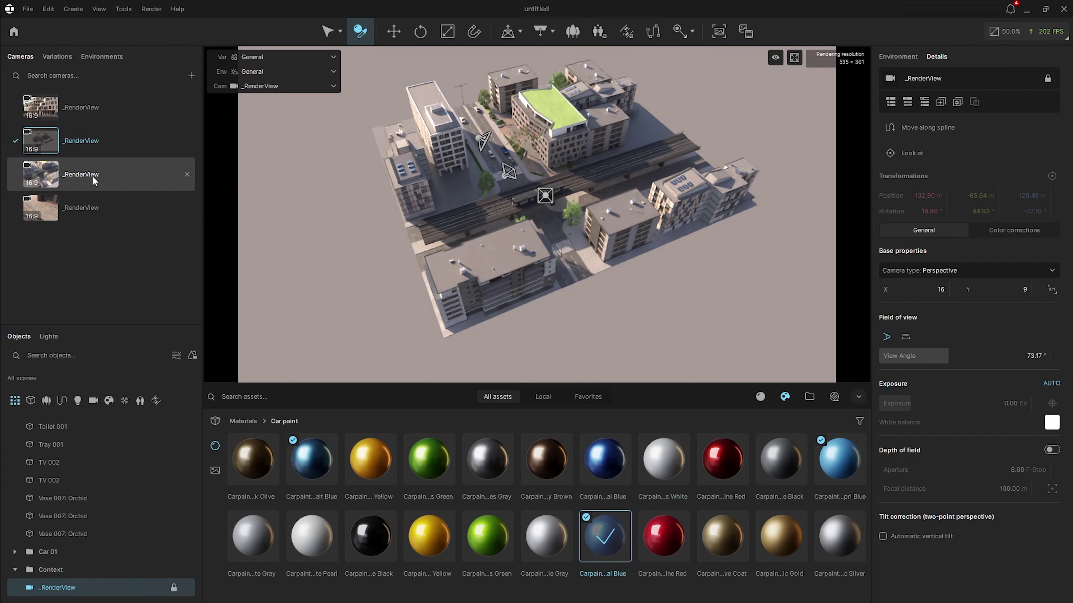
left_click(92, 175)
left_click(94, 212)
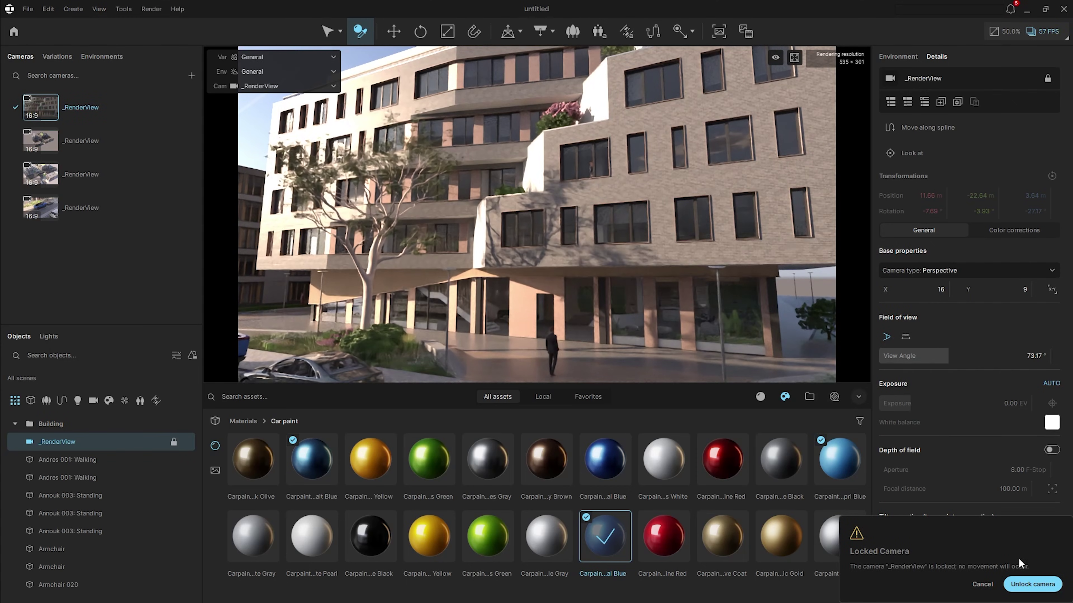
left_click(1033, 584)
right_click_drag(557, 232, 566, 235)
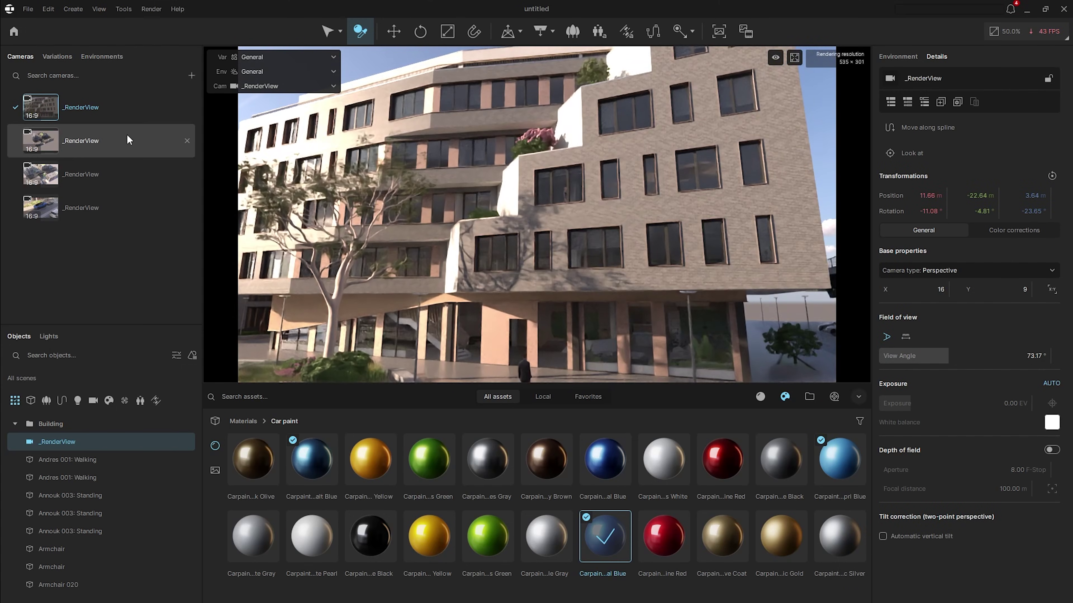
left_click(96, 143)
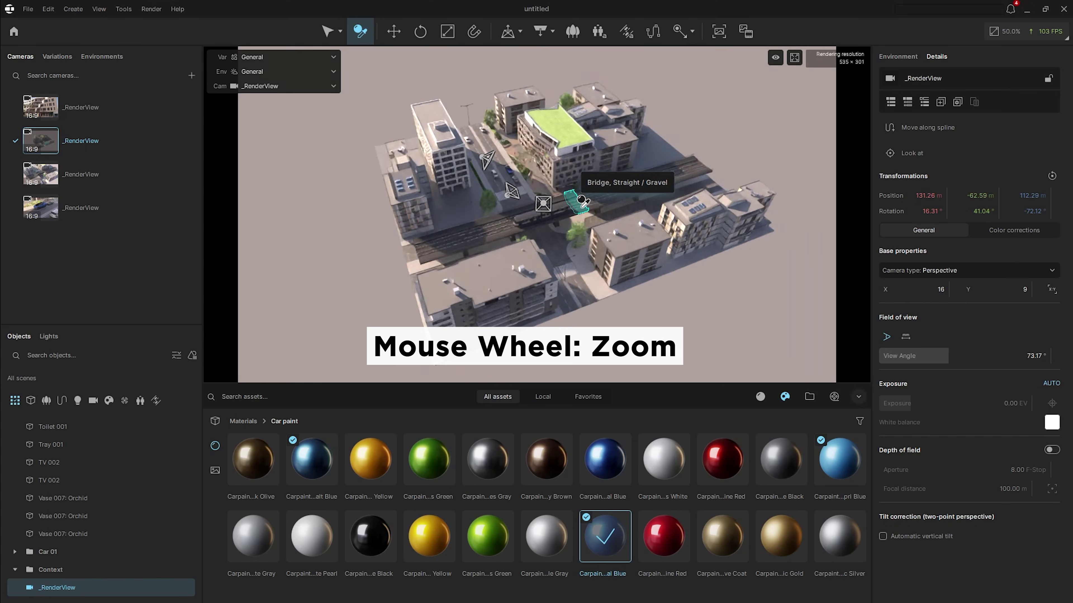
scroll(583, 201, "up", 5)
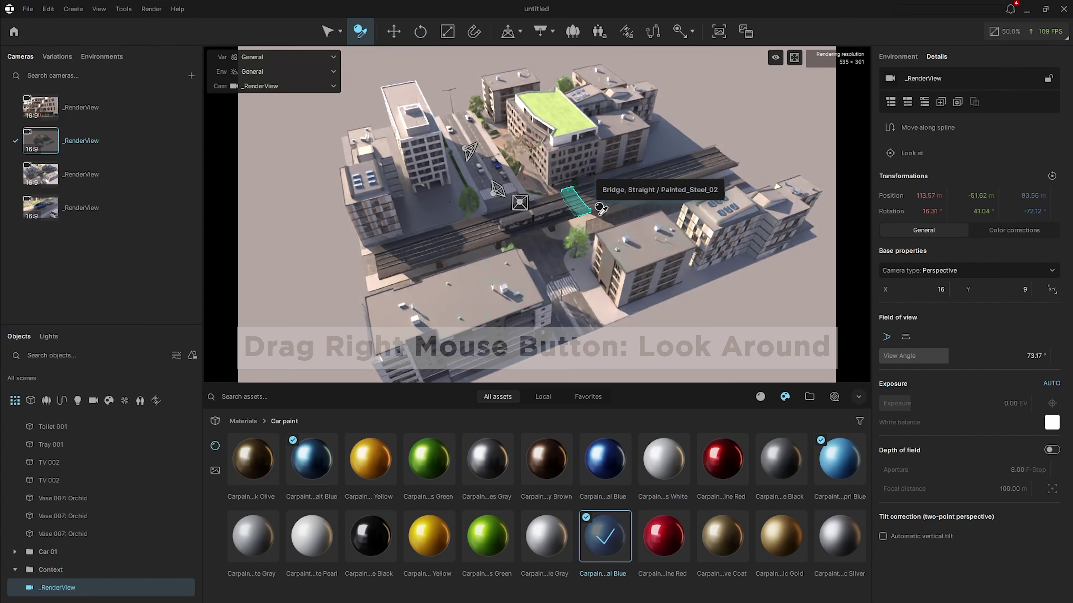
scroll(599, 208, "down", 5)
scroll(599, 208, "up", 5)
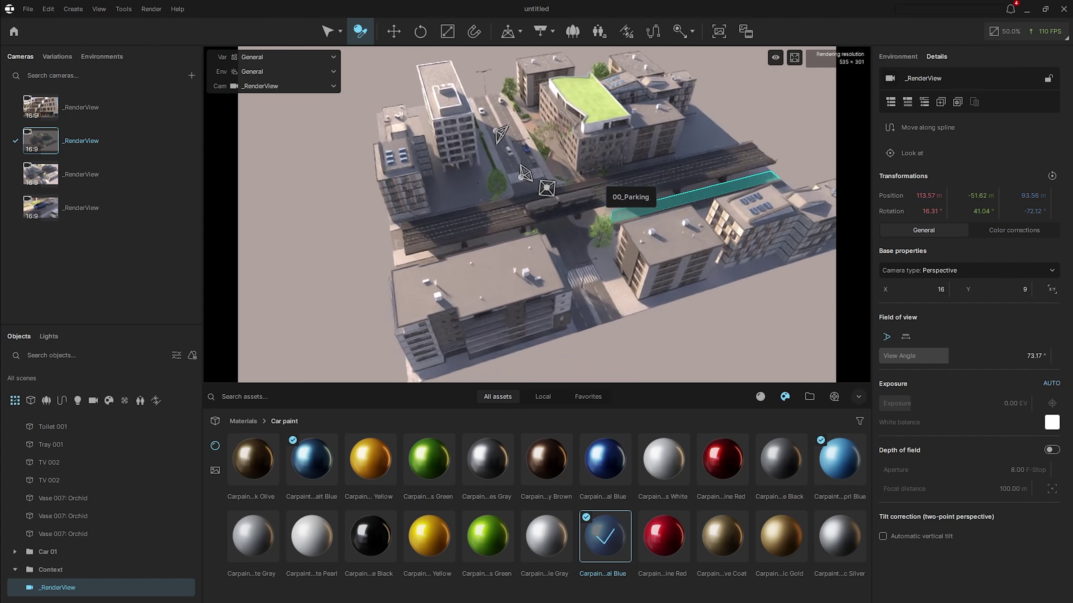
key("d")
key("a")
key("s")
key("w")
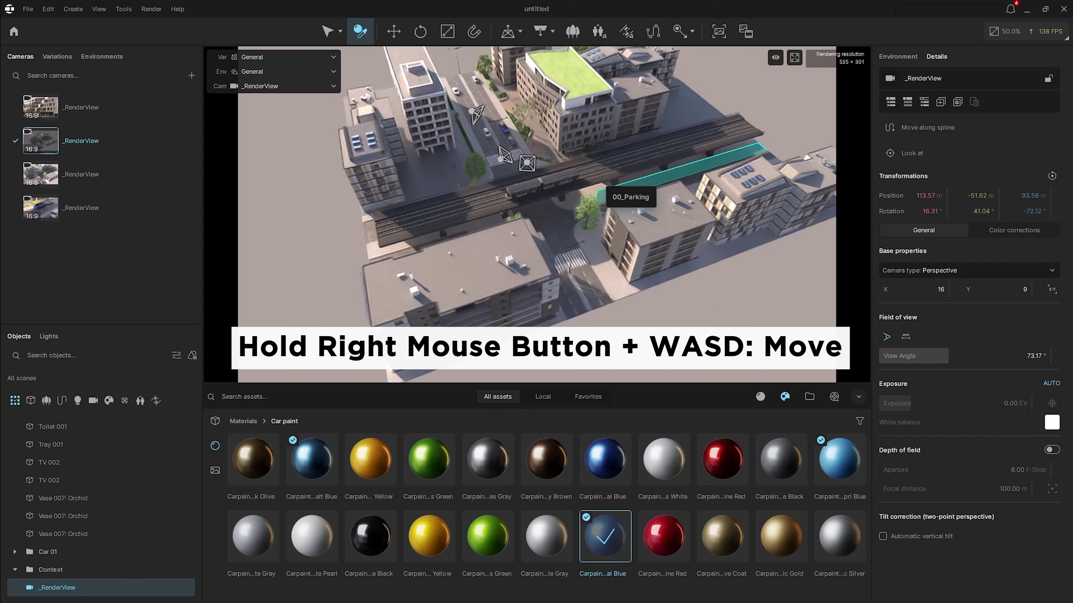
key("s")
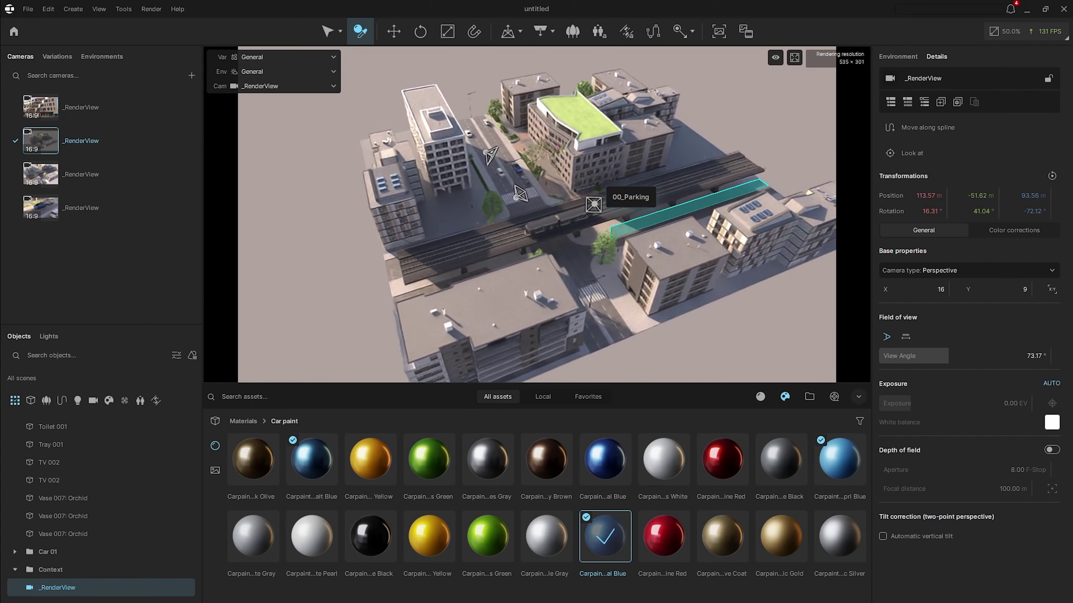
key("w")
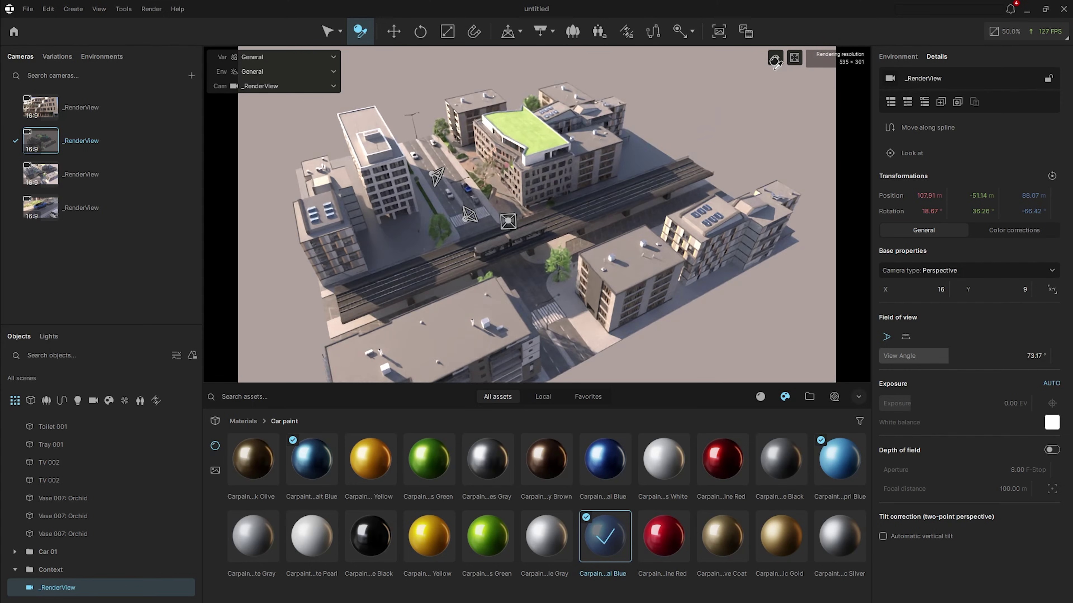
left_click(794, 57)
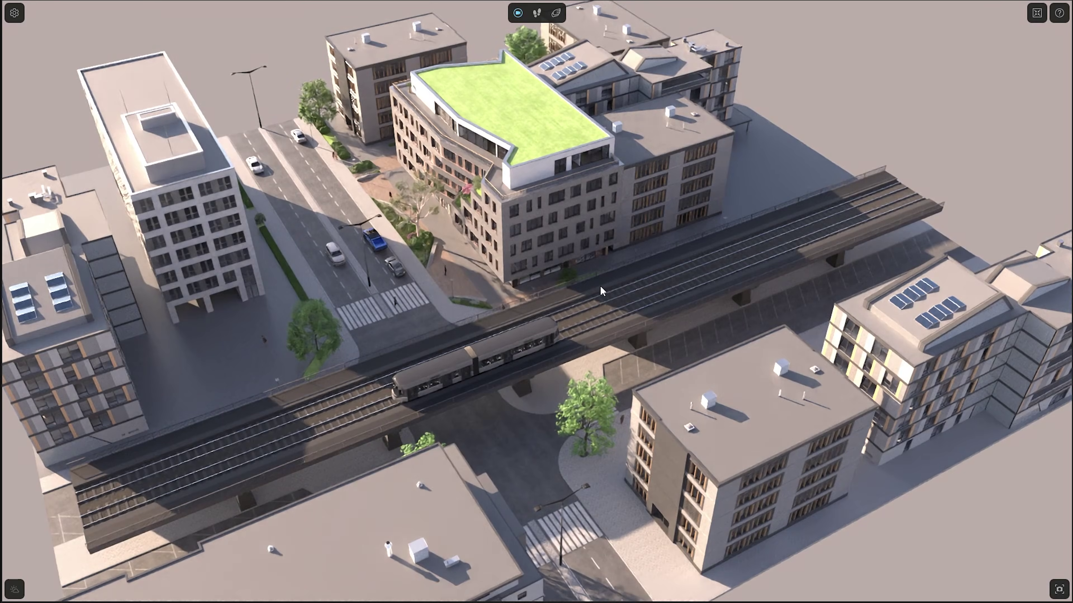
Glide the view left and right across the city, then show the navigation shortcuts guide
key("a")
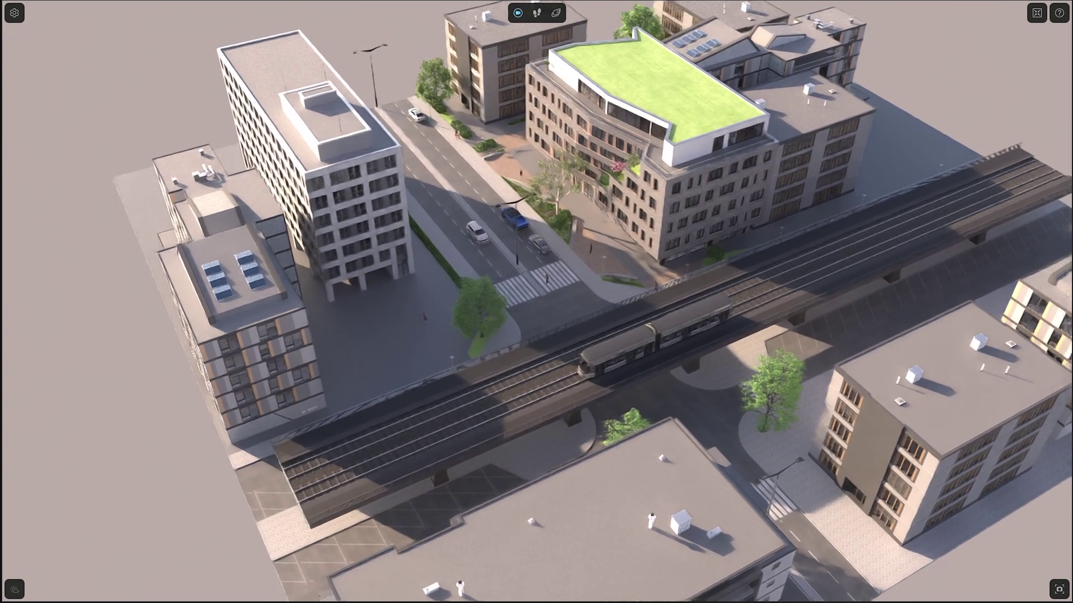
key("d")
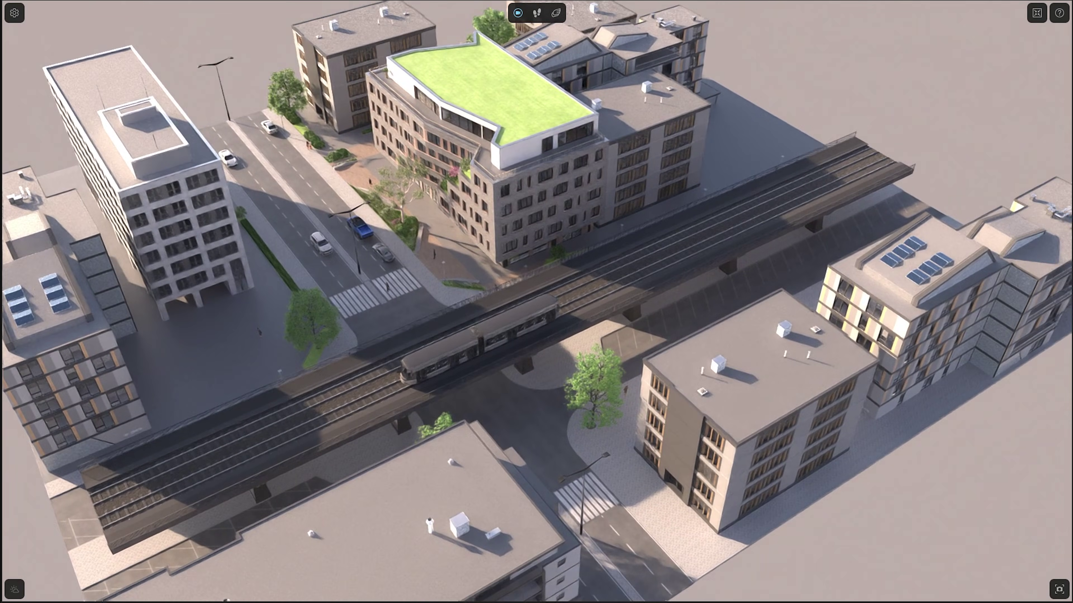
key("a")
left_click(1057, 17)
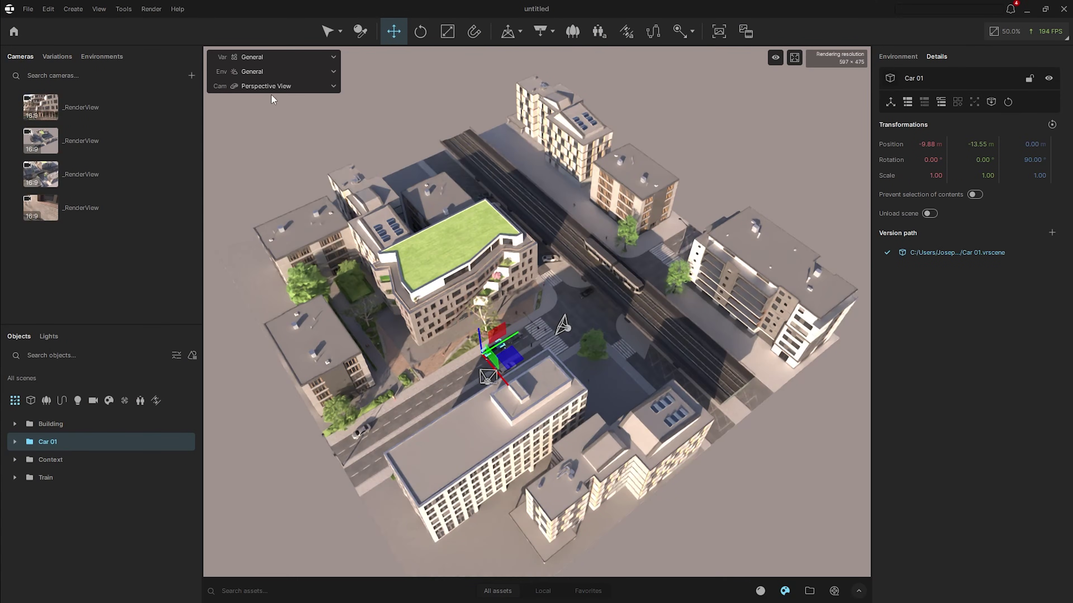
Check the camera list, keeping Perspective View, and show the Variations list
left_click(286, 90)
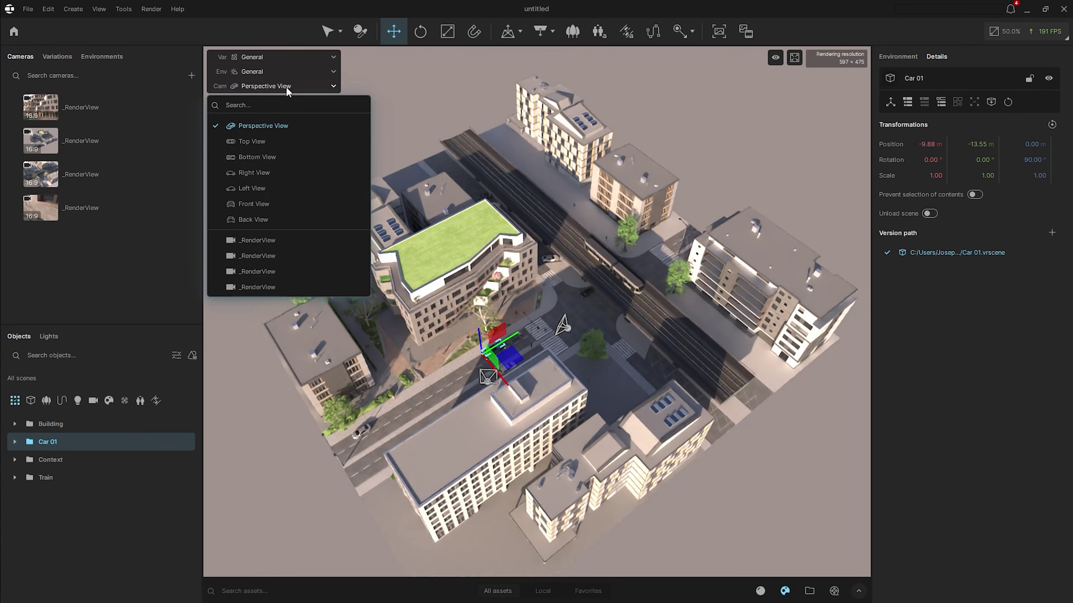
left_click(265, 124)
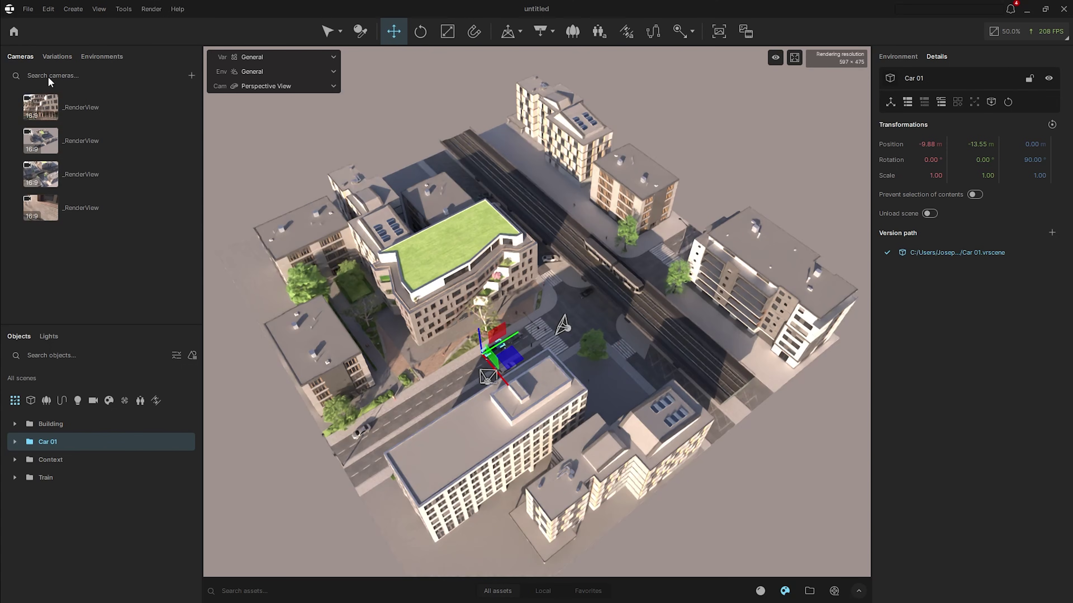
left_click(58, 58)
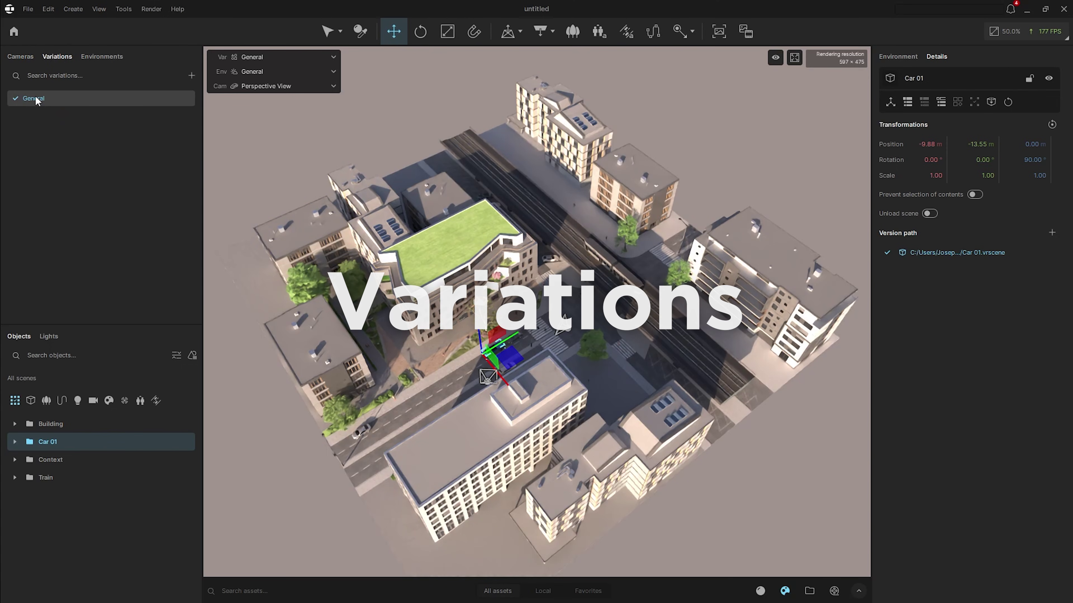
Add Var_1 and Var_2, then select Street Light 005 through the last Surrounding Building in Context
left_click(191, 76)
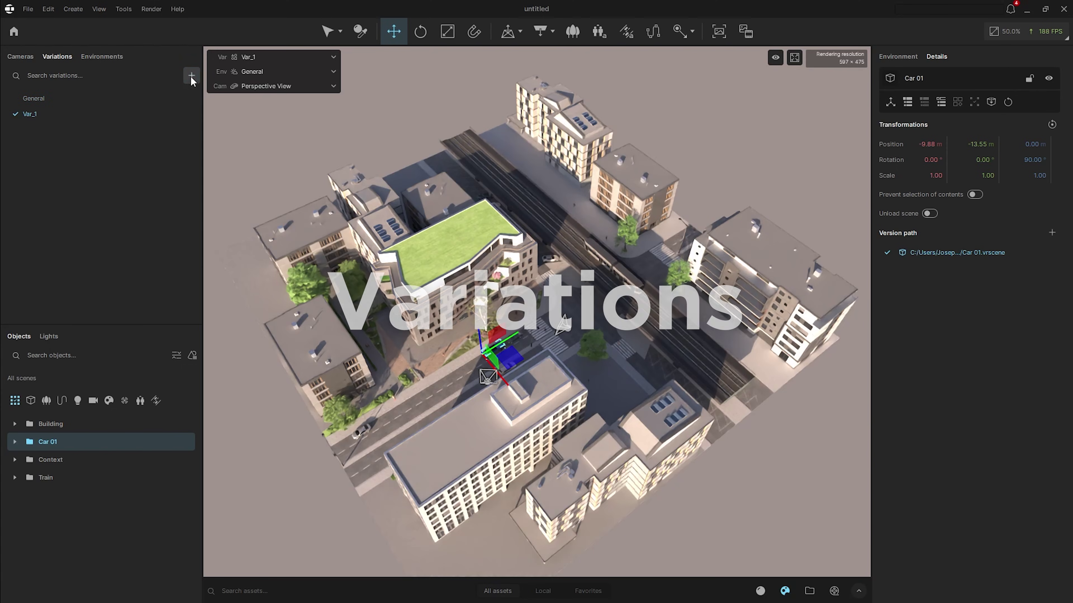
left_click(192, 76)
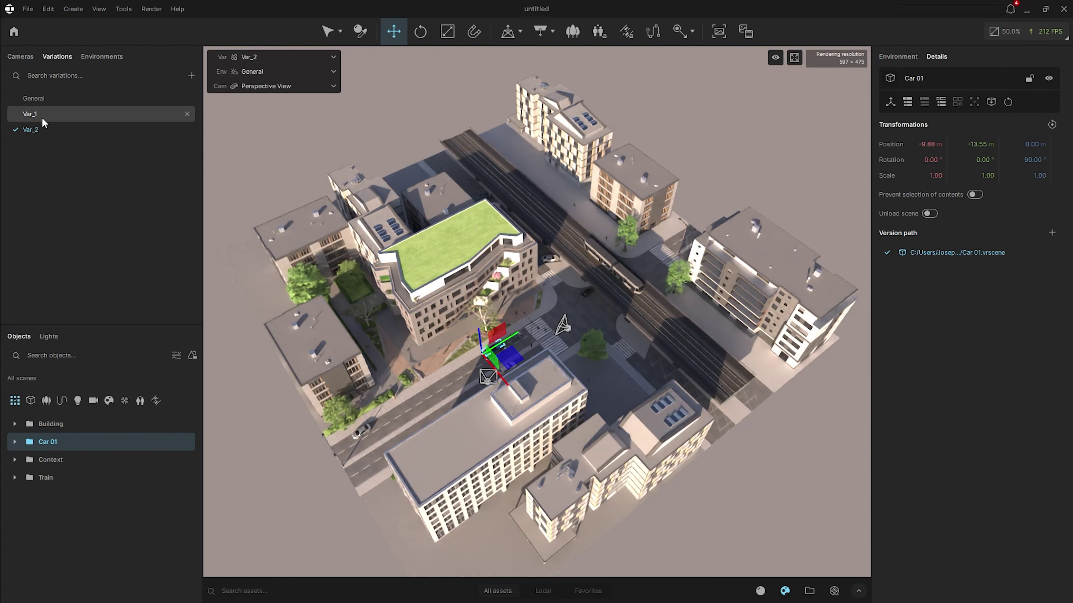
left_click(14, 460)
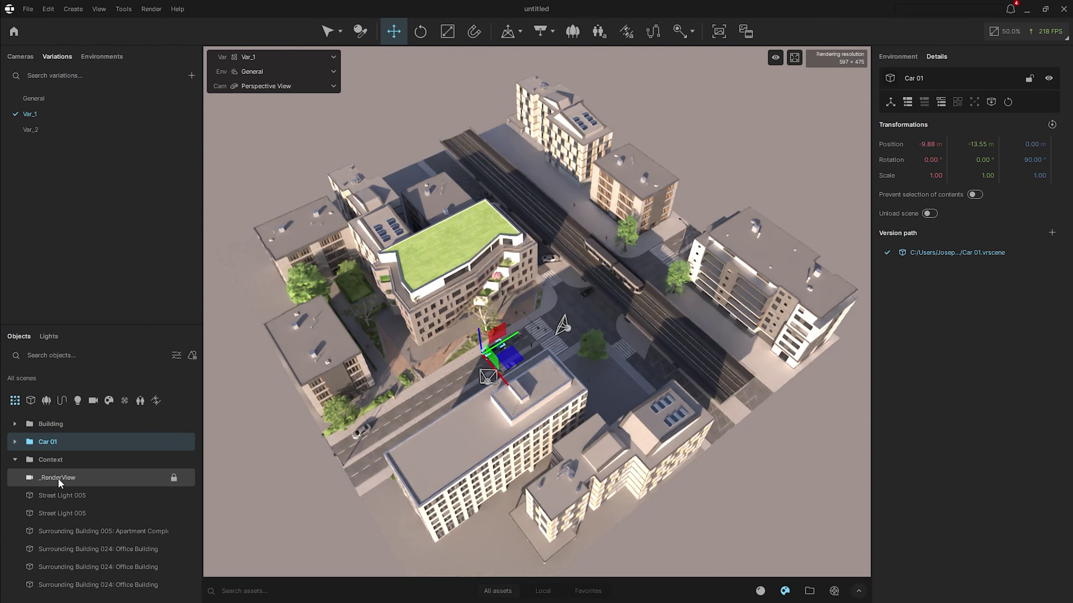
left_click(64, 478)
scroll(94, 514, "down", 5)
left_click(98, 569, "shift")
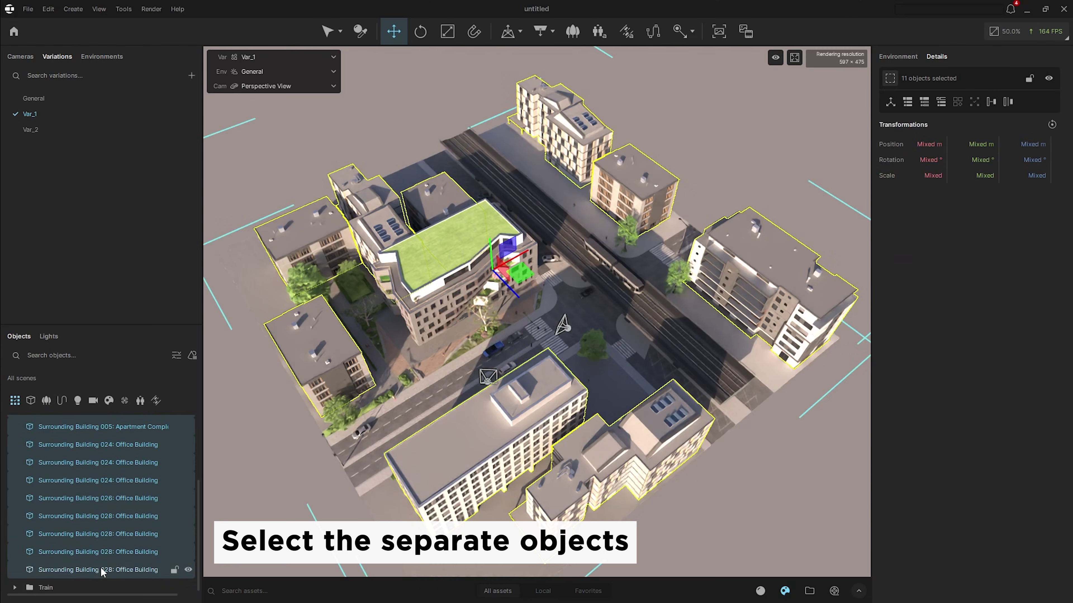
scroll(101, 538, "up", 3)
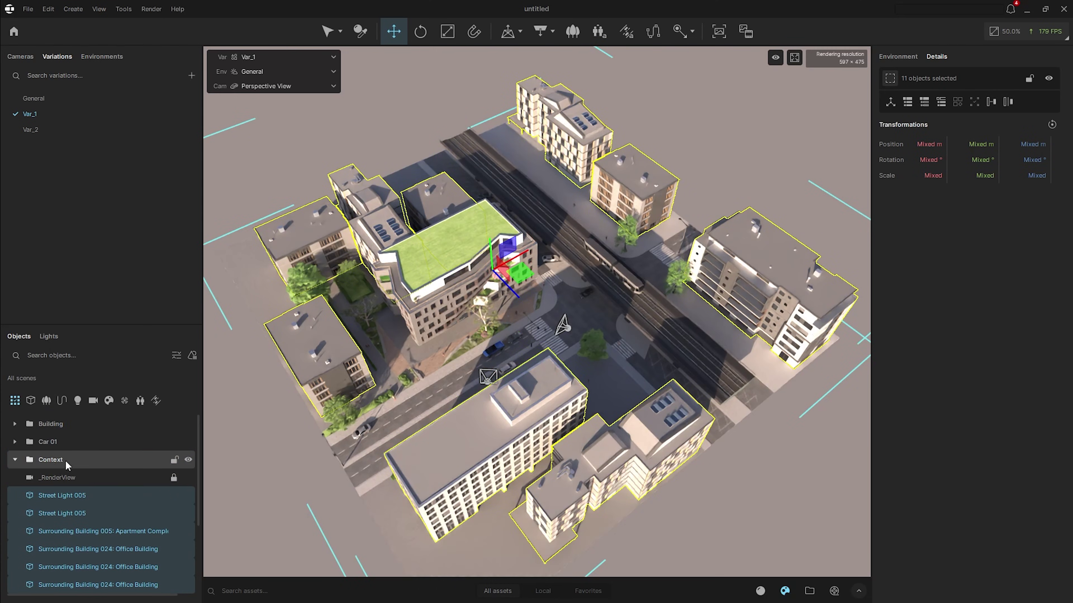
scroll(160, 438, "down", 3)
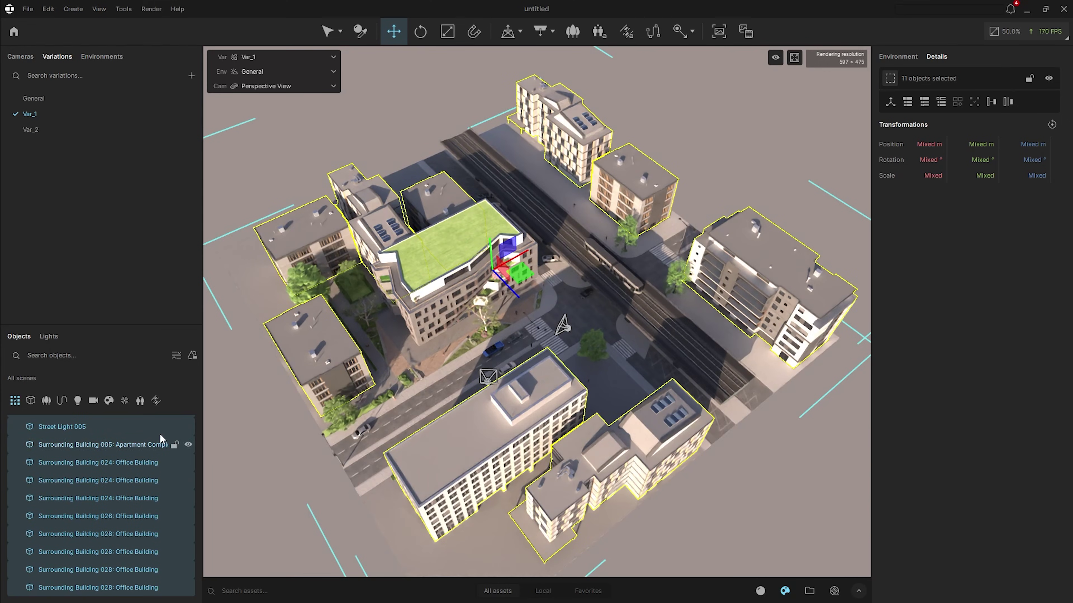
Raise the selected buildings, hide them with Show/Hide, and save the change to Var_1
left_click_drag(491, 256, 473, 76)
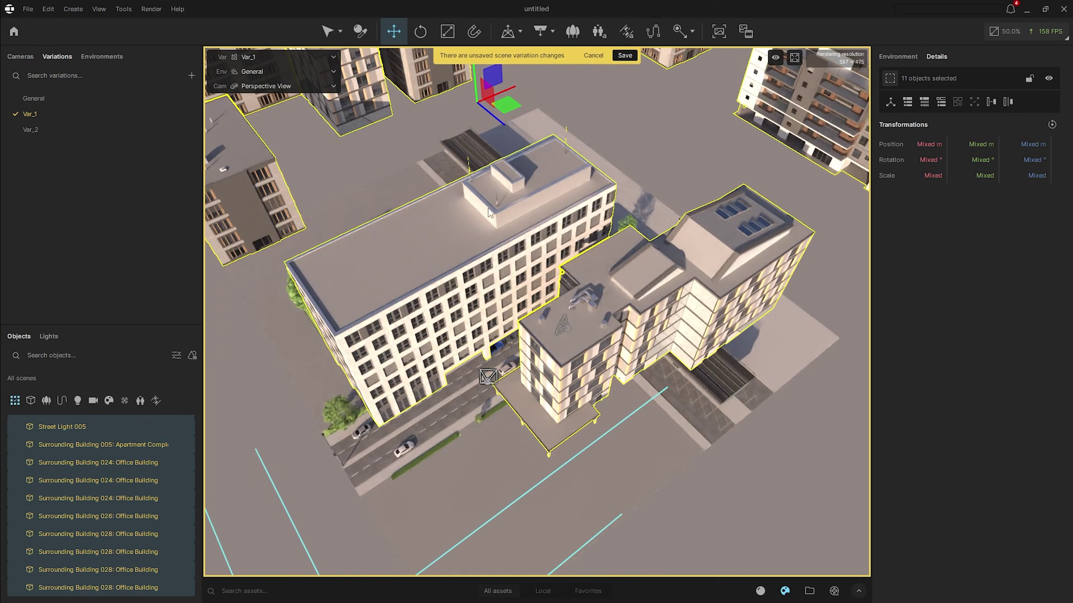
right_click(142, 445)
left_click(189, 541)
left_click(624, 56)
Toggle between Var_1 and Var_2 to compare, leaving Var_2 active
left_click(37, 127)
left_click(44, 115)
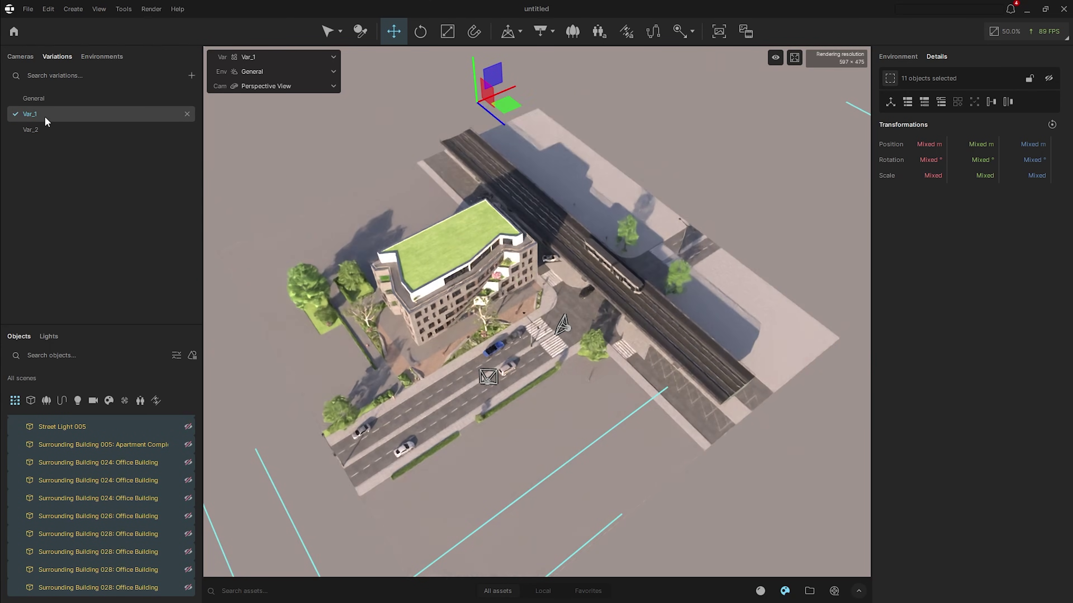
left_click(42, 129)
left_click(46, 118)
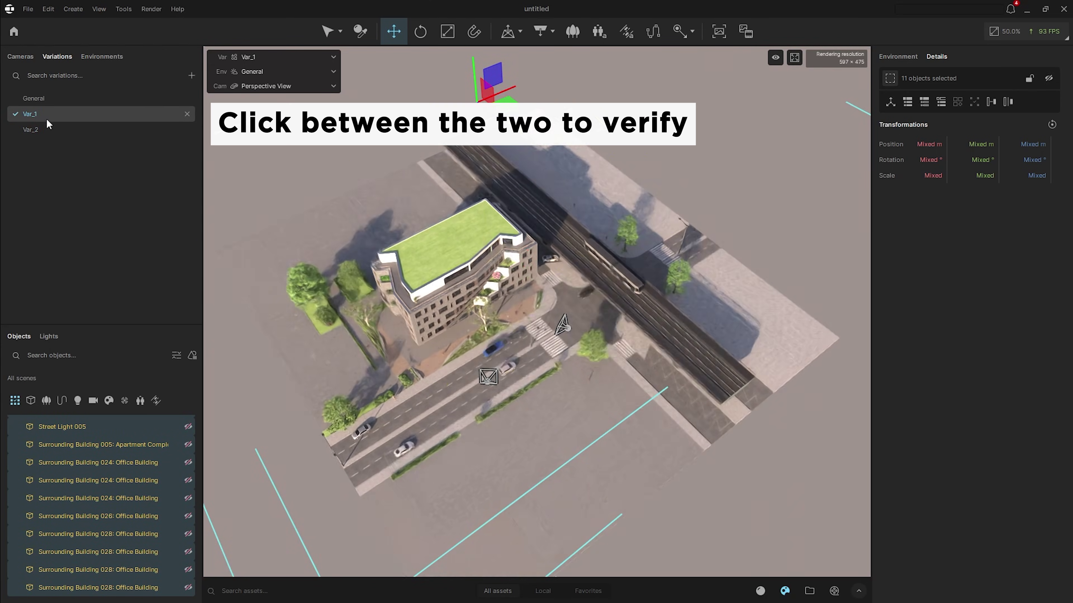
left_click(44, 129)
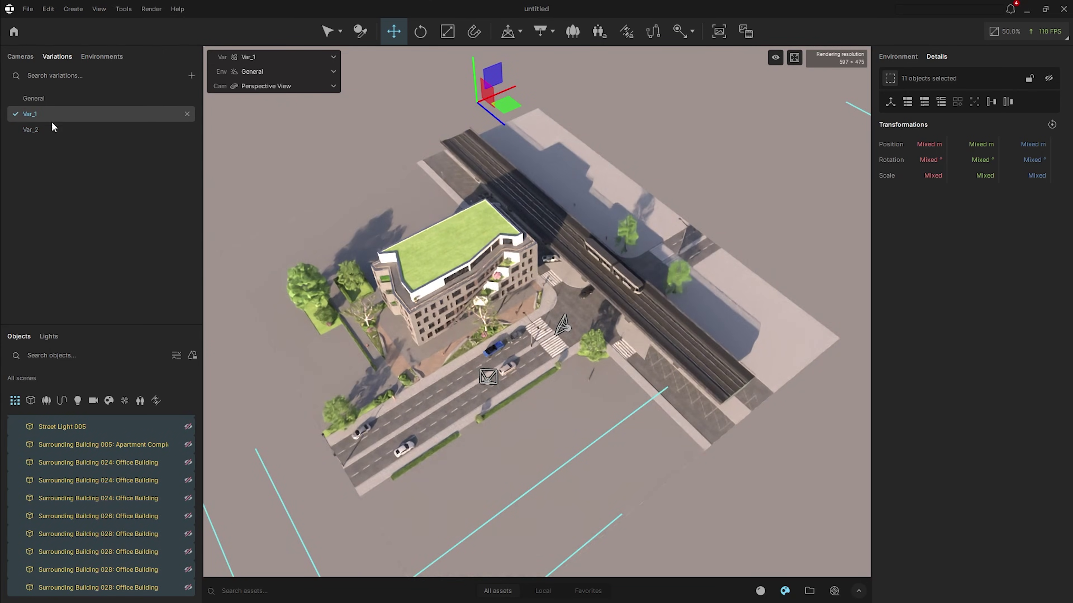
left_click(51, 129)
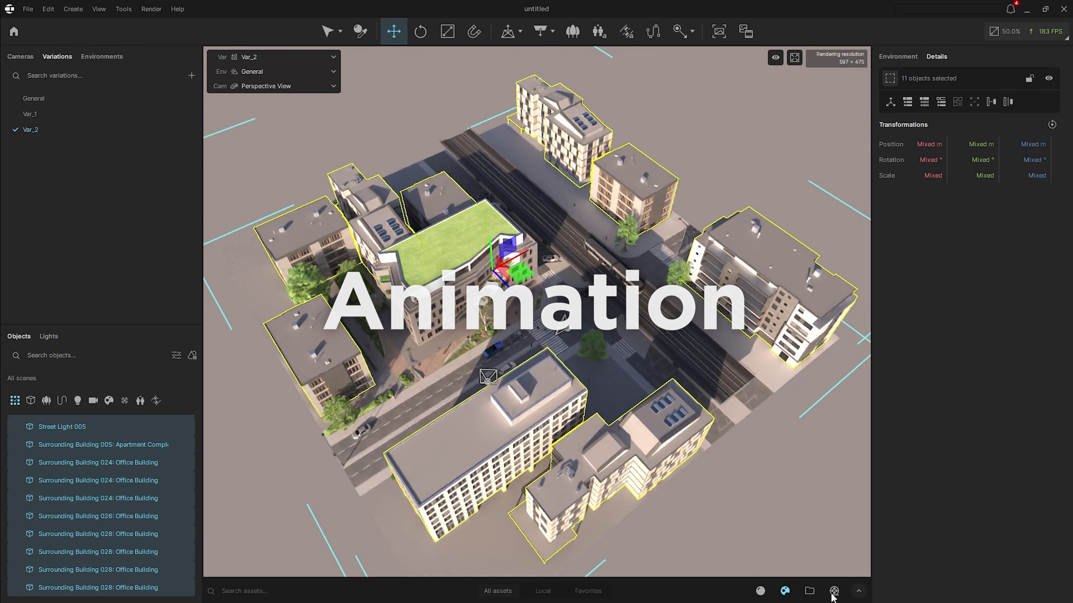
Add Var_1 to the Variation track of the animation timeline and preview it
left_click(833, 591)
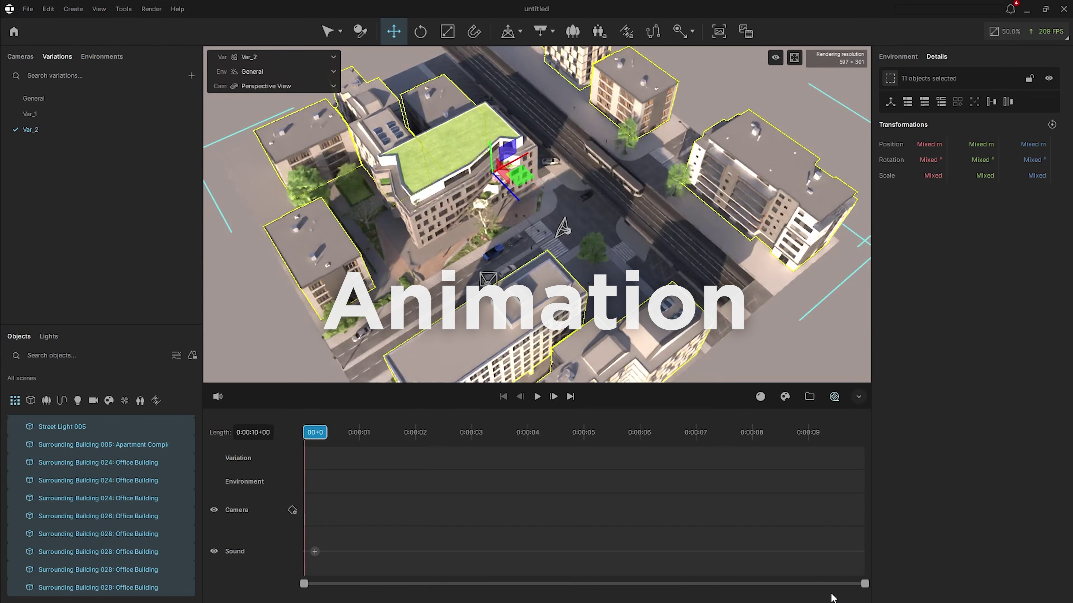
left_click_drag(30, 114, 657, 458)
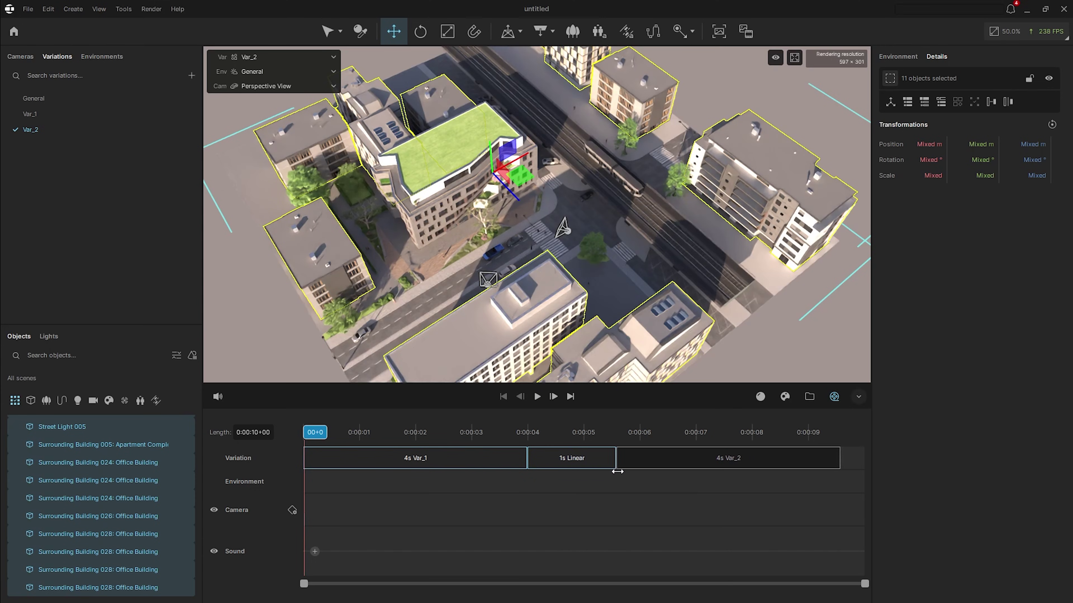
left_click_drag(477, 434, 500, 440)
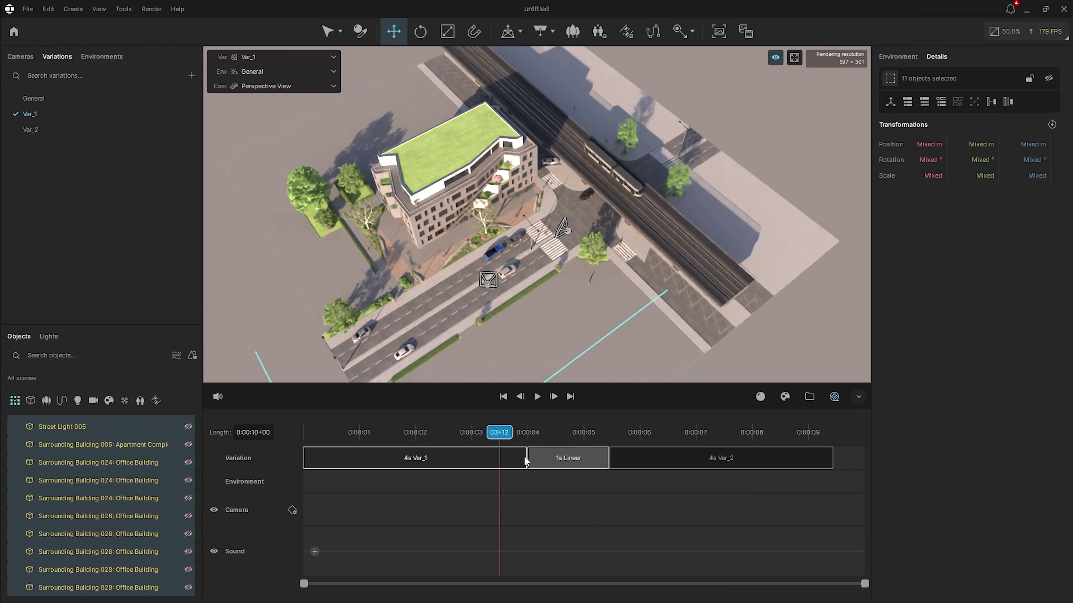
Resize the clips to a 1 s Var_1 hold, 5 s transition and 1 s Var_2 hold
mouse_move(614, 462)
left_mouse_down()
mouse_move(486, 462)
mouse_move(659, 454)
mouse_move(615, 459)
left_mouse_up()
left_click_drag(841, 460, 697, 459)
left_click_drag(618, 463, 691, 460)
mouse_move(536, 436)
left_mouse_down()
mouse_move(403, 446)
mouse_move(670, 439)
mouse_move(650, 423)
mouse_move(553, 435)
left_mouse_up()
Set the 5 s Var_1 to Var_2 transition to Ease in and out with Radial ordering, then preview it near 3 s
left_click(496, 459)
double_click(495, 461)
left_click(568, 169)
left_click(532, 229)
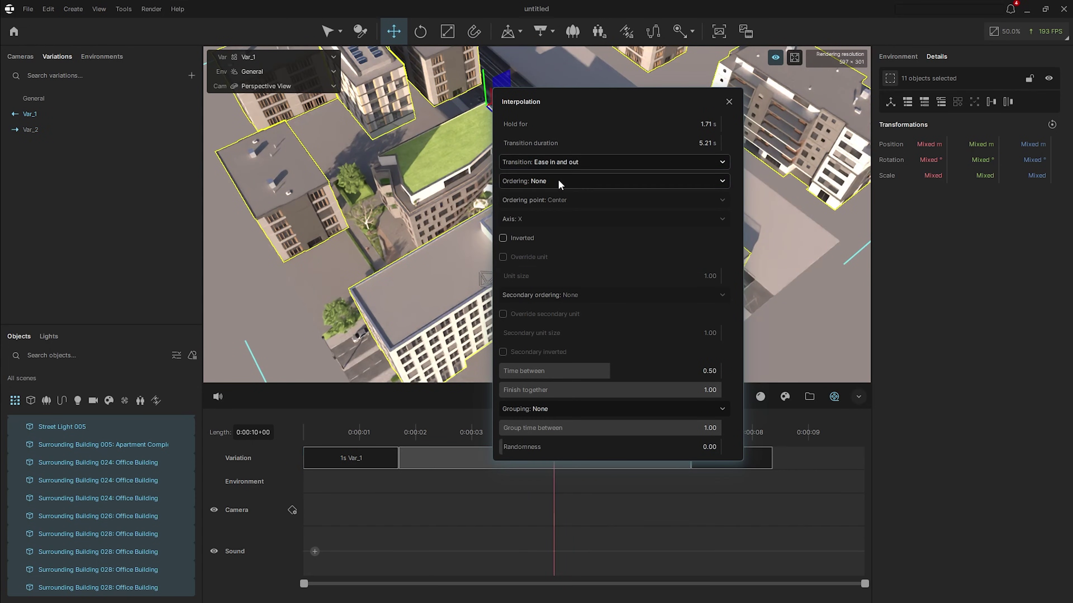
left_click(560, 181)
left_click(532, 233)
left_click(728, 102)
left_click_drag(397, 435, 439, 441)
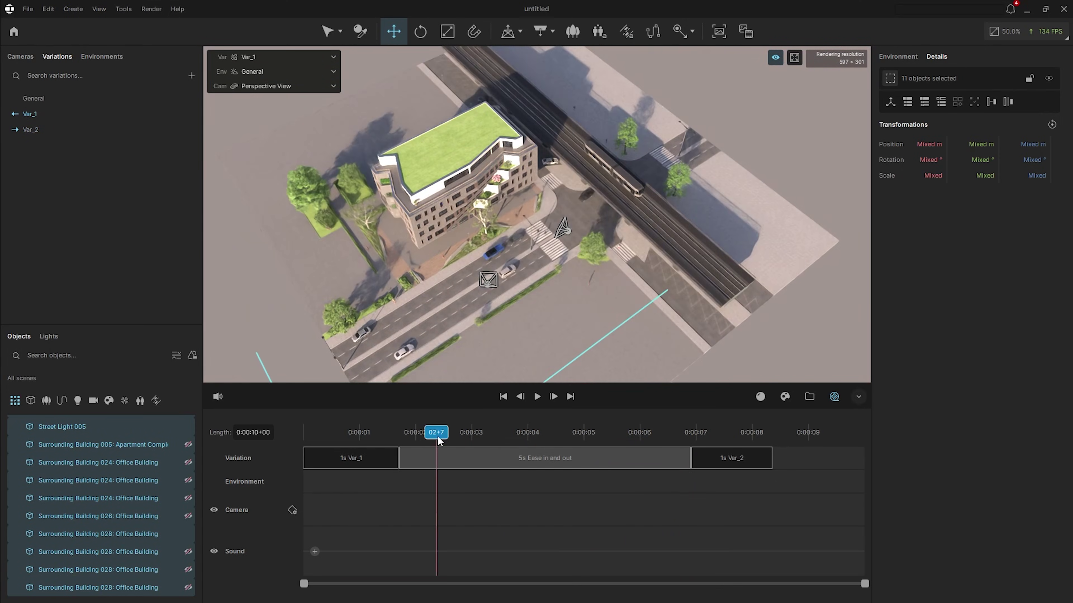
Play the buildings-dropping variation animation on the timeline
key("space")
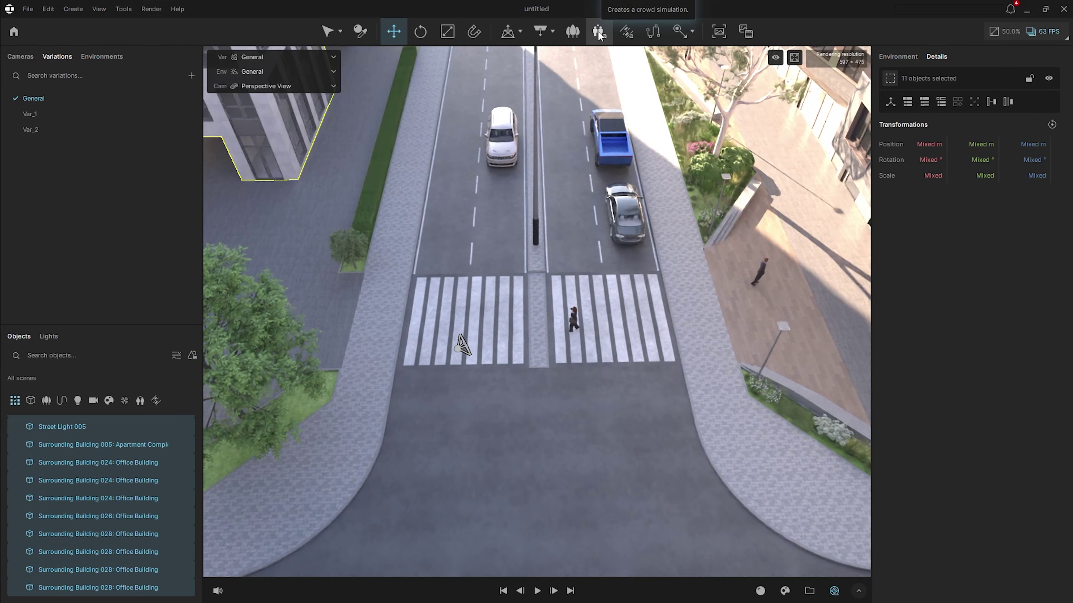
Create an Anima Crowd on a two-point path spanning the crosswalk
left_click(599, 33)
left_click(324, 316)
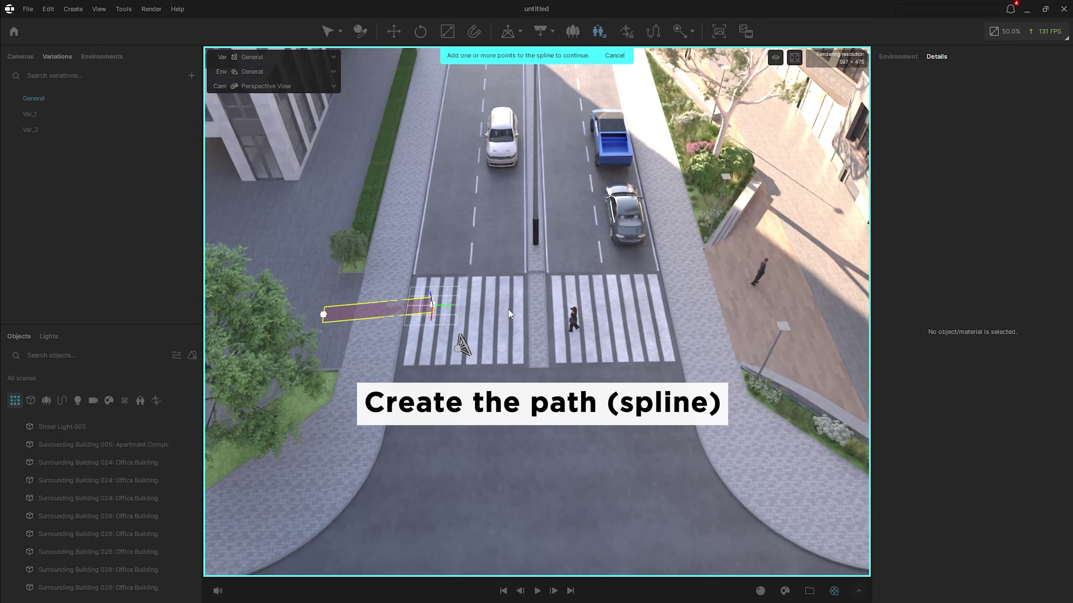
left_click(733, 313)
left_click(598, 59)
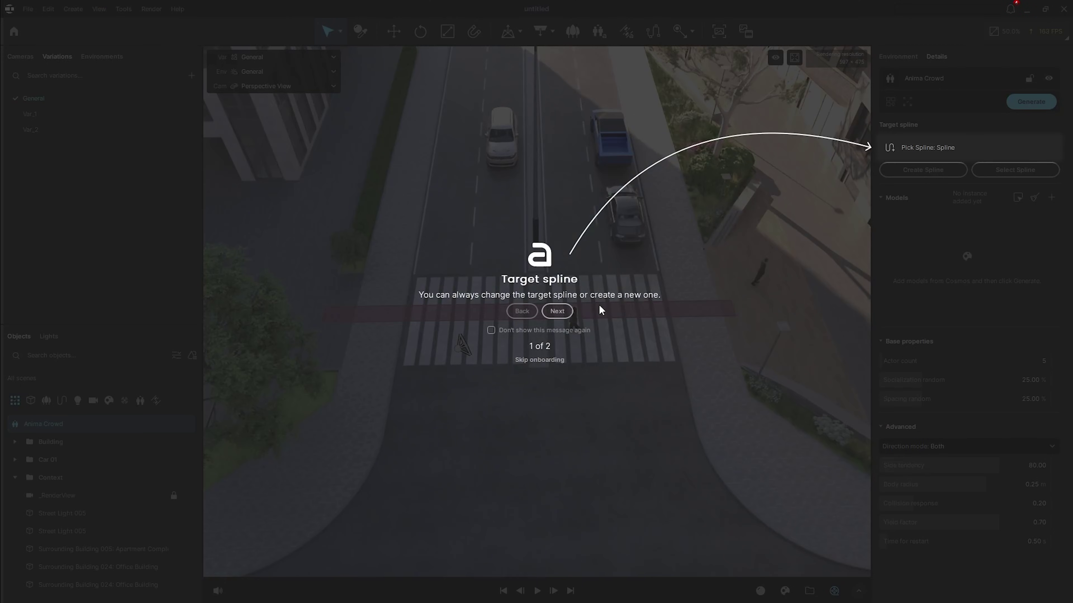
Dismiss the onboarding tips and add a walking person under the crowd's Models
left_click(558, 312)
left_click(565, 321)
left_click(1051, 197)
Add two walking man models and two walking woman models (bwom21002m4, bwom0324m4) to the crowd
scroll(634, 438, "down", 3)
left_click_drag(368, 480, 868, 262)
left_click_drag(929, 243, 929, 244)
left_click_drag(546, 479, 925, 256)
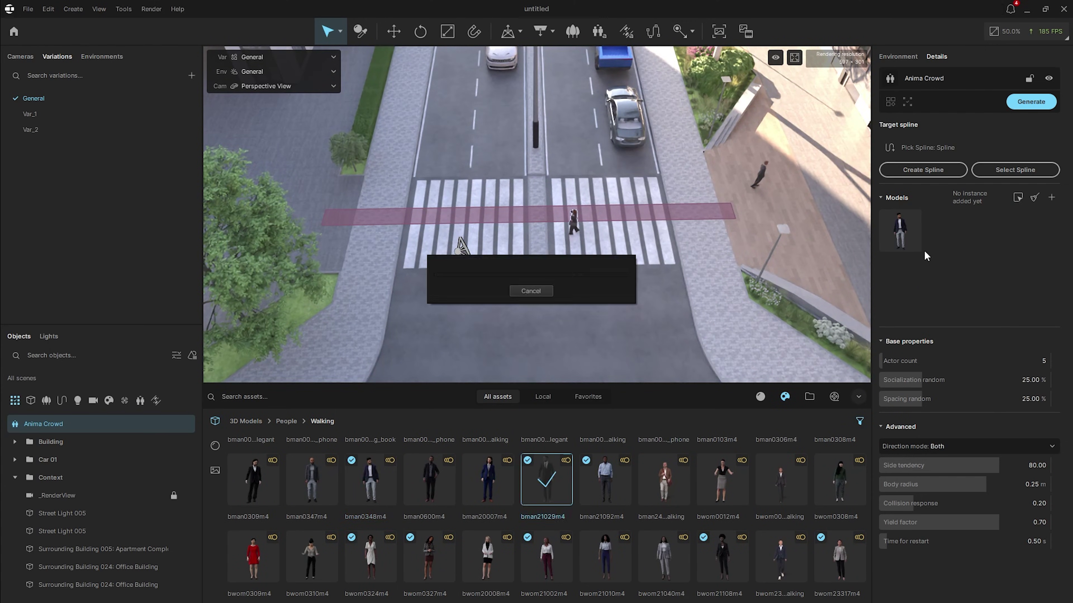
left_click_drag(546, 556, 610, 476)
left_click_drag(940, 270, 941, 271)
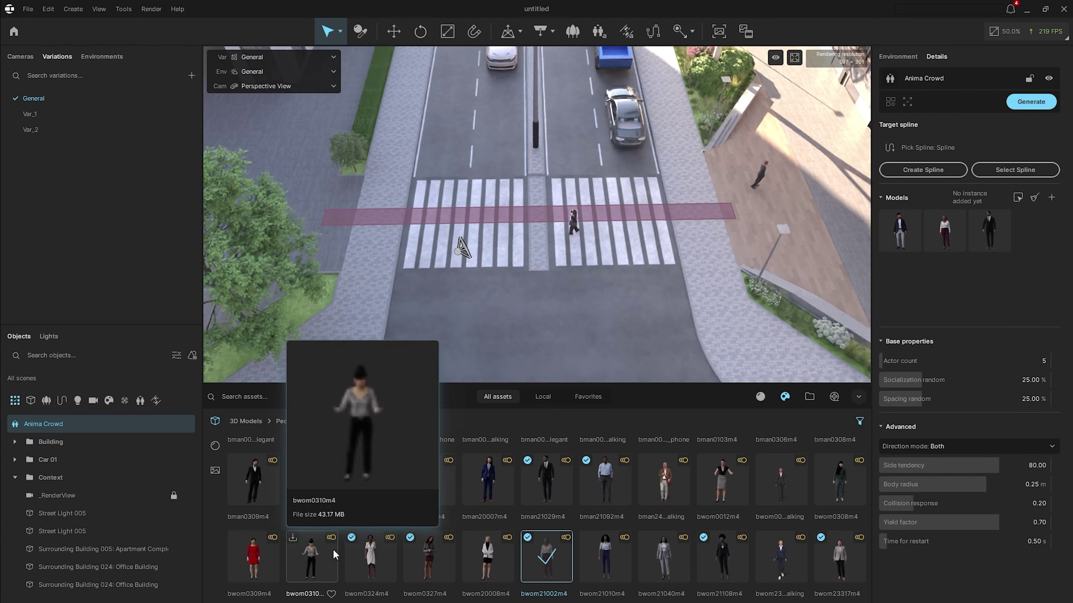
left_click_drag(371, 556, 539, 453)
left_click_drag(977, 270, 978, 270)
Add walking child models to the crowd, completing its model set at actor count 67
scroll(668, 499, "down", 1)
left_click_drag(488, 566, 977, 273)
left_click(612, 568)
scroll(675, 536, "down", 1)
scroll(744, 509, "down", 1)
left_click_drag(428, 583, 990, 254)
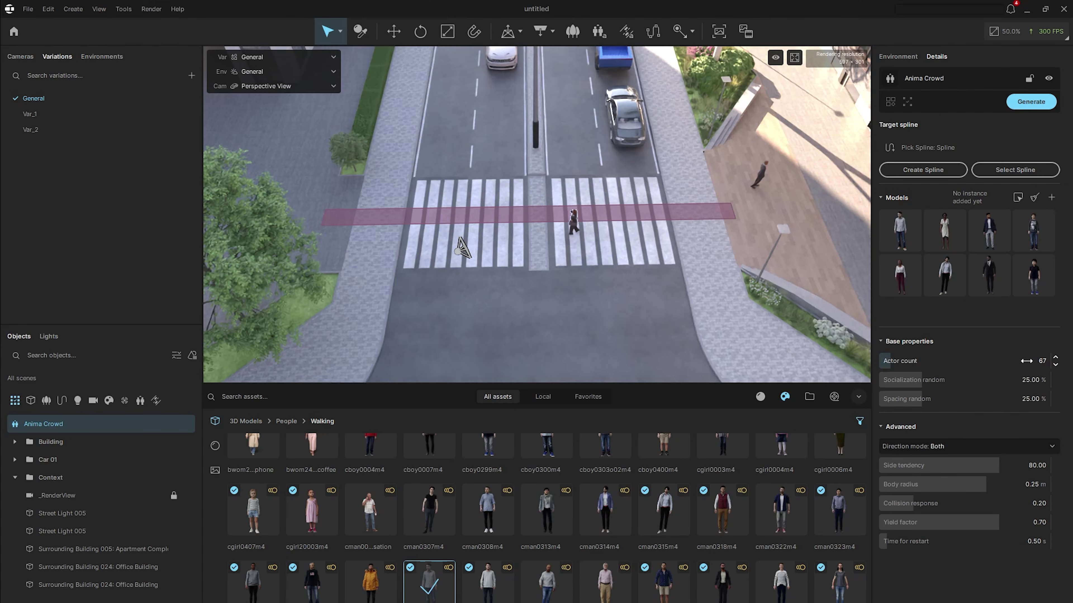
left_click(1017, 172)
Widen the crowd path to about 5.5 thickness, shift it onto the crosswalk, and generate the crowd
left_click_drag(892, 221, 973, 220)
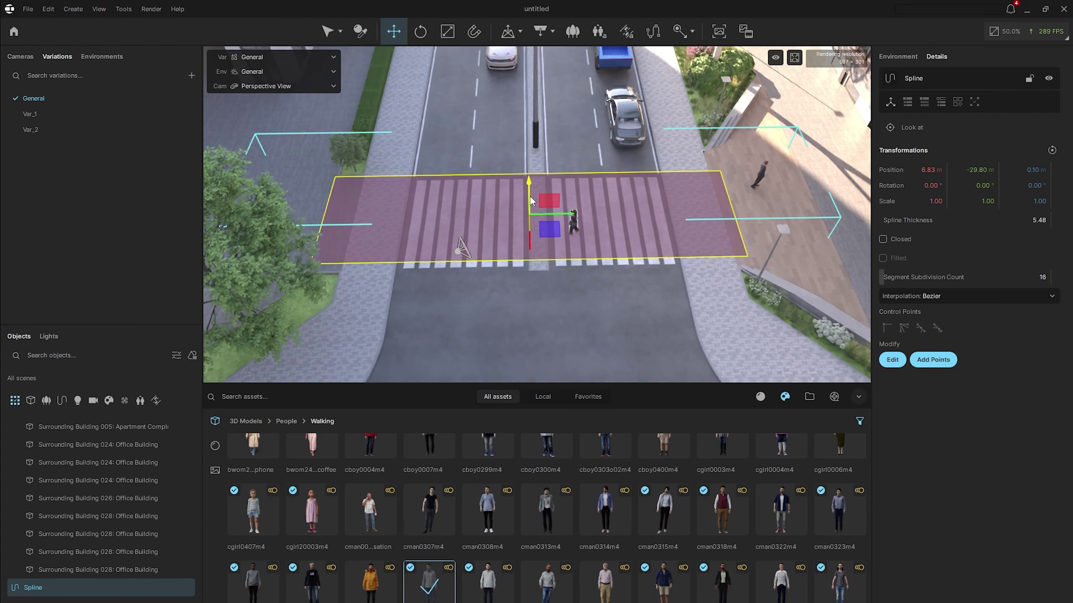
left_click_drag(530, 238, 531, 243)
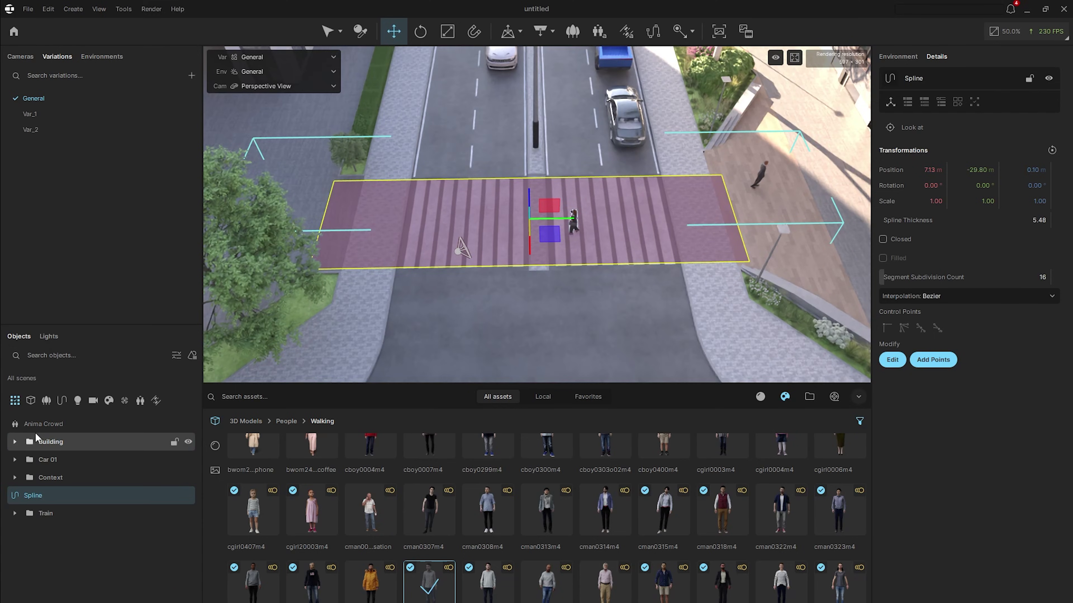
left_click(42, 425)
left_click(563, 315)
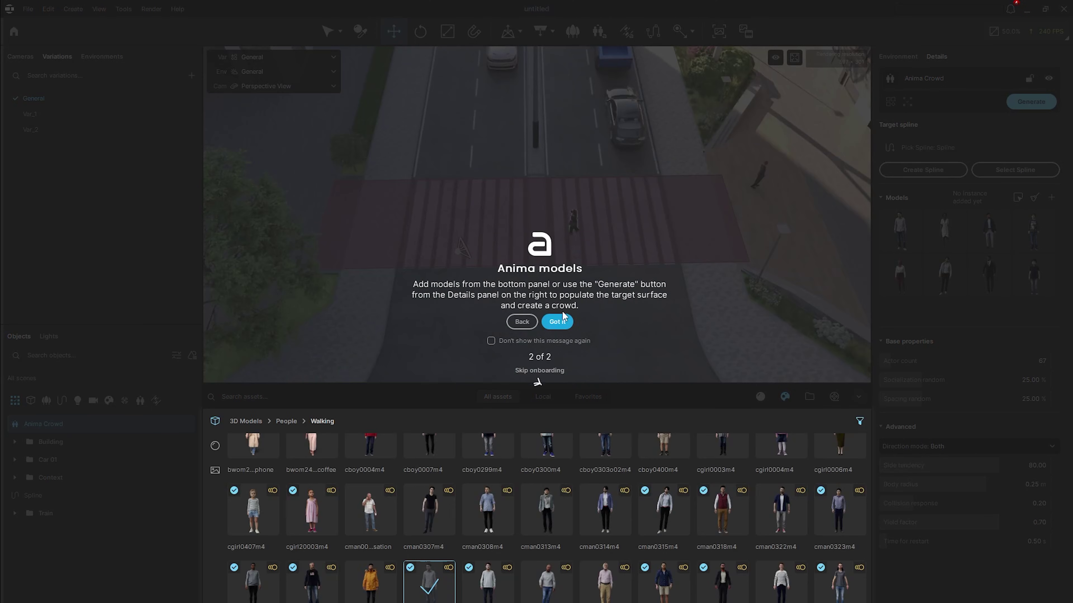
left_click(557, 322)
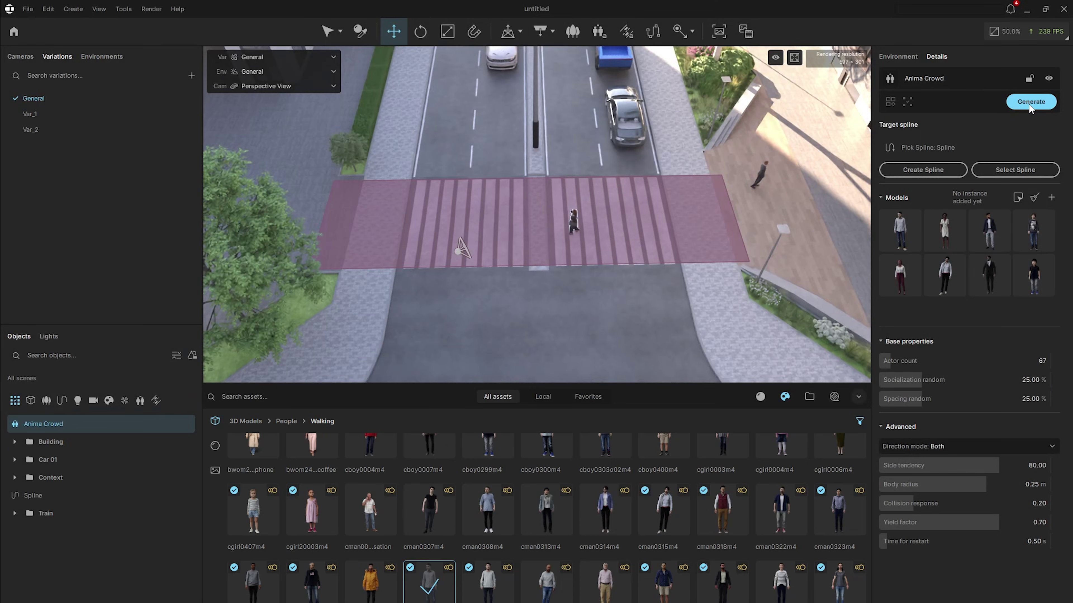
left_click(1030, 102)
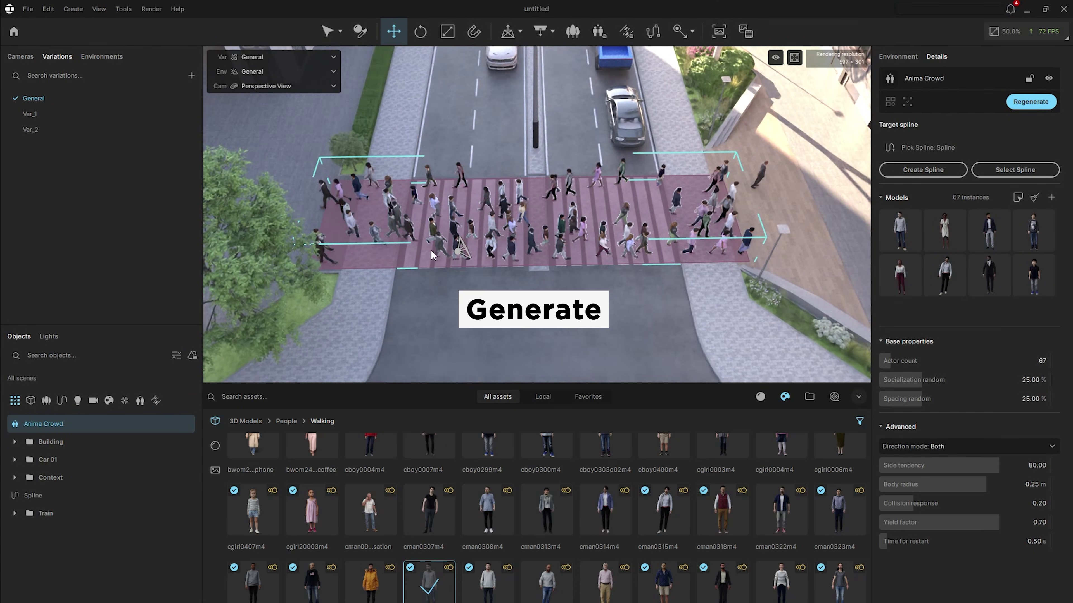
Scrub the timeline to preview the generated crowd's motion and select a stationary walker
left_click(834, 396)
left_click_drag(427, 447, 686, 445)
left_click_drag(408, 453, 539, 465)
left_click(572, 224)
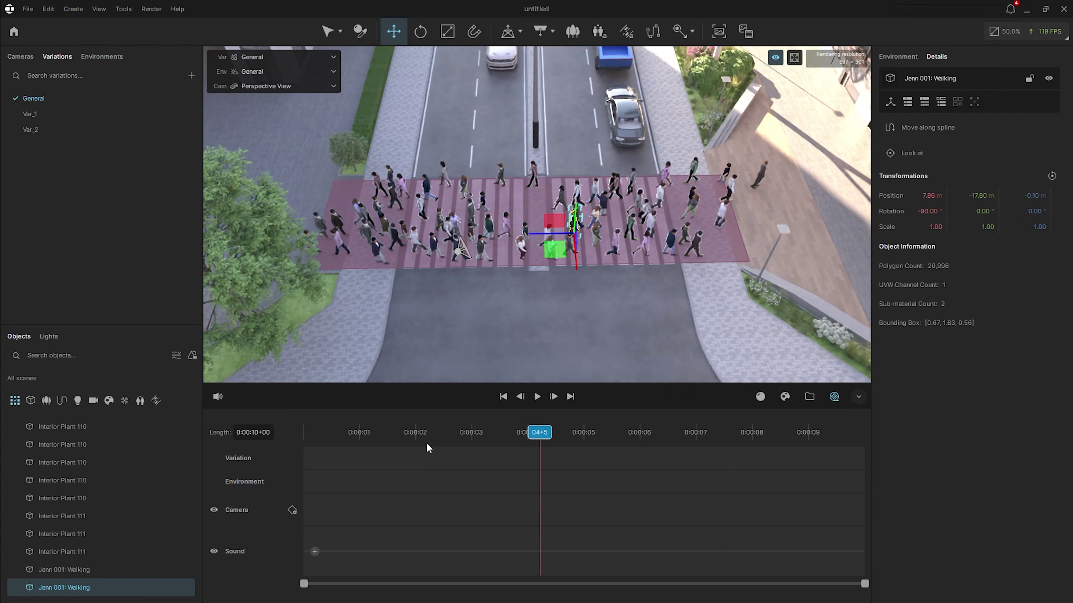
left_click_drag(390, 442, 621, 445)
left_click_drag(462, 439, 555, 448)
Hide the stationary walkers Jenn 001 and Nash 003, then preview the crowd across the animation
left_click(188, 588)
left_click(188, 588)
left_click_drag(483, 438, 712, 442)
left_click_drag(630, 455, 681, 461)
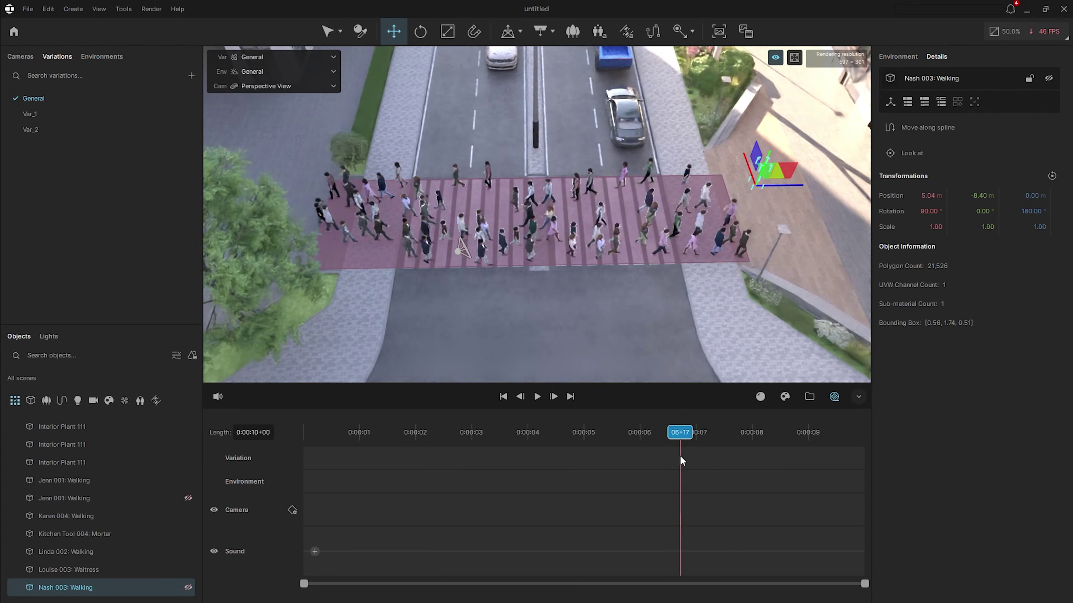
Edit the crowd spline, moving its end points further out onto both sidewalks
left_click(337, 267)
left_click(892, 360)
left_click(420, 32)
left_click(393, 32)
left_click_drag(883, 224, 913, 222)
left_click(322, 223)
left_click(664, 56)
Reselect the Anima Crowd, scrub the updated motion, and play the crowd animation
left_click(503, 461)
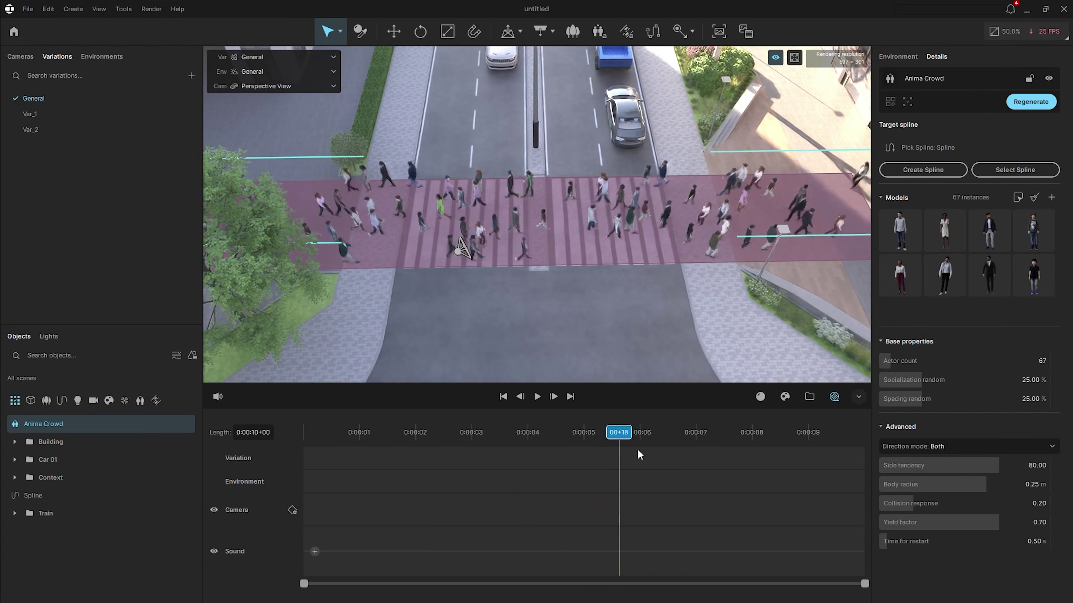
scroll(528, 258, "up", 2)
left_click_drag(613, 435, 348, 441)
key("space")
Collapse the timeline and select one crowd walker to view its properties in Details
left_click(859, 397)
left_click(579, 307)
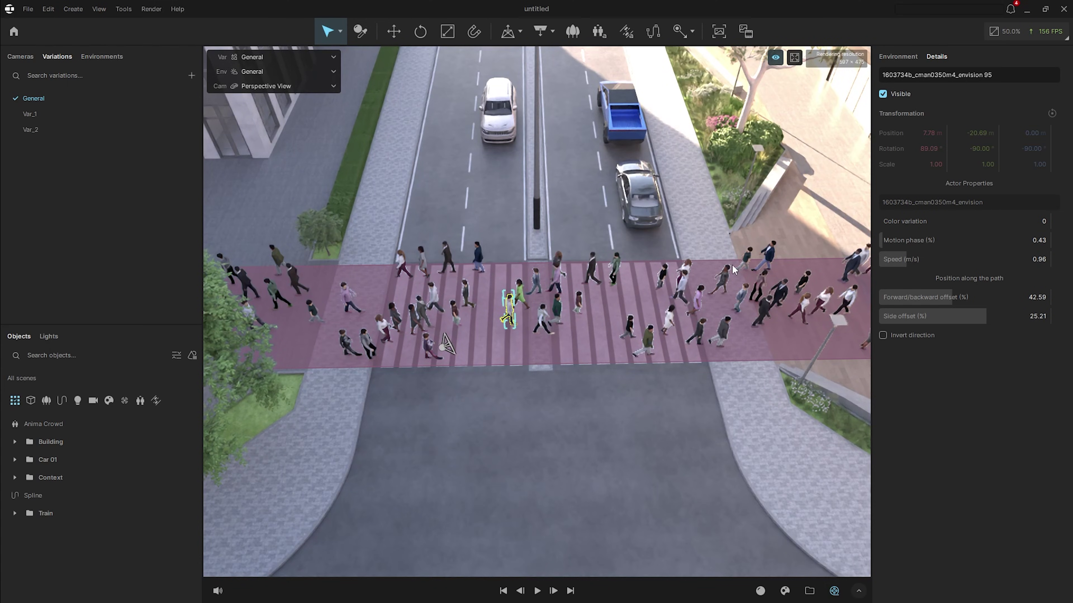
Hide the parked Car 048 and start Anima Traffic with a first car model
left_click(516, 302)
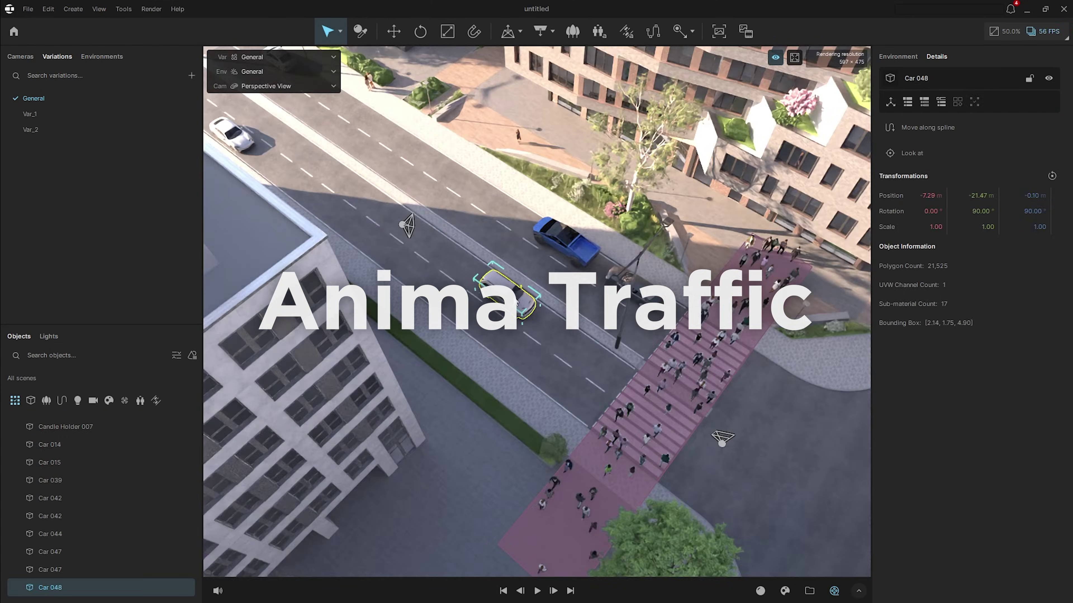
left_click(188, 588)
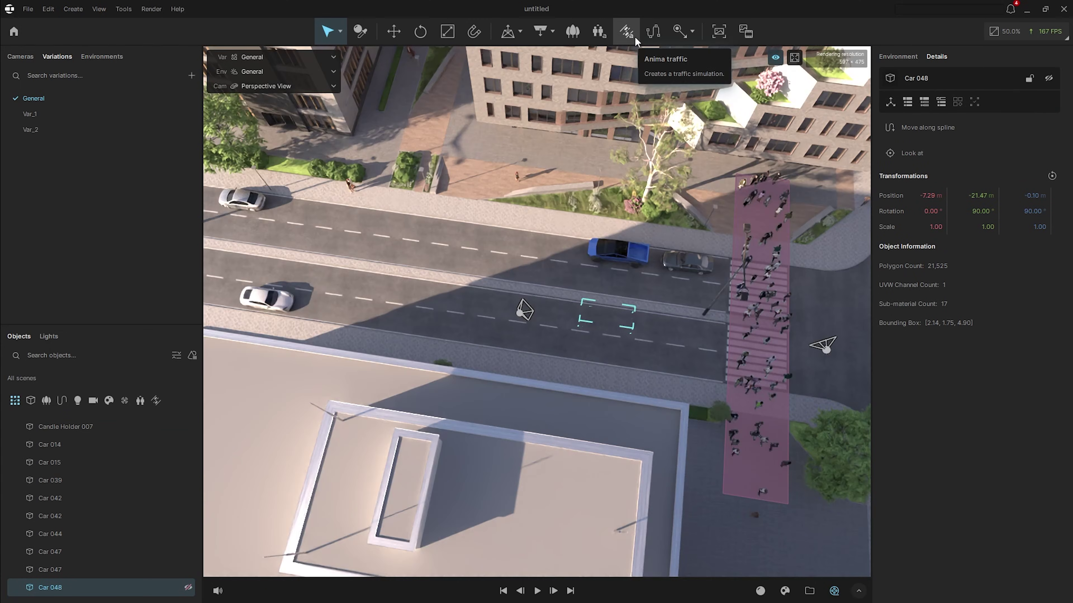
left_click(626, 31)
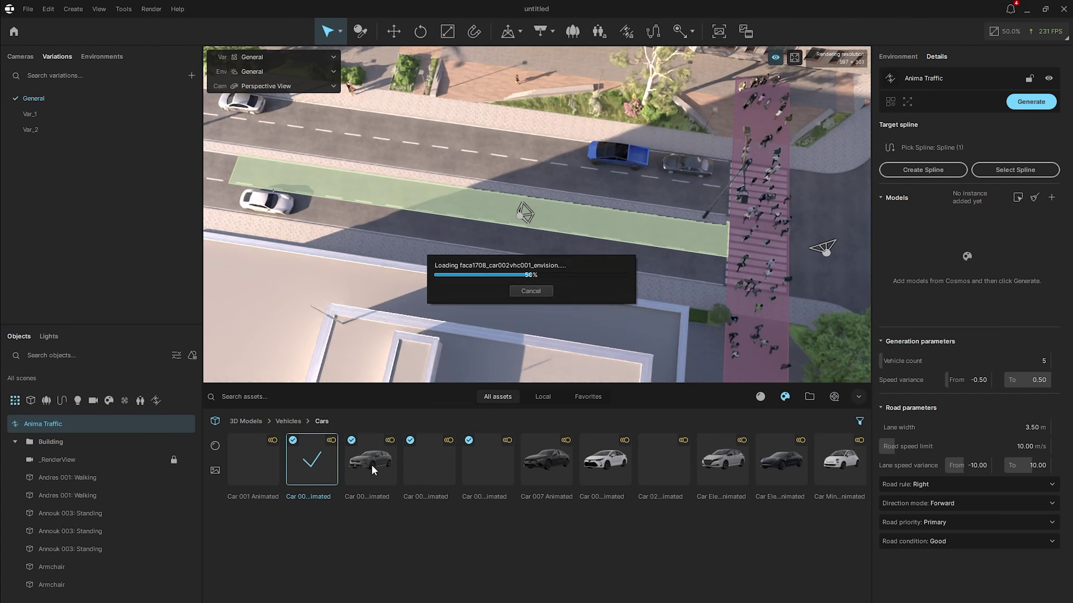
left_click(370, 459)
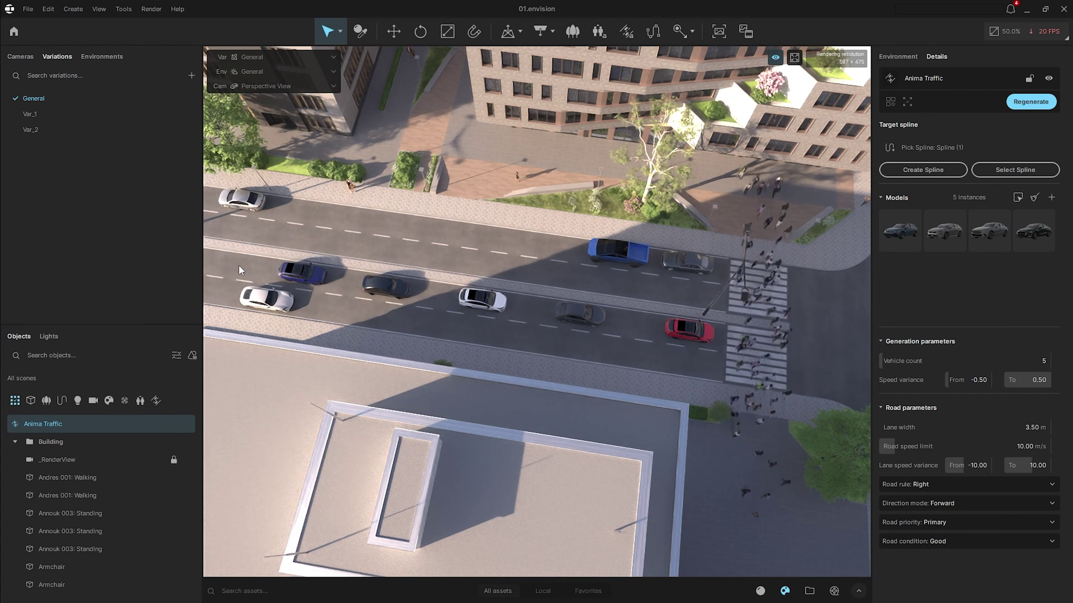